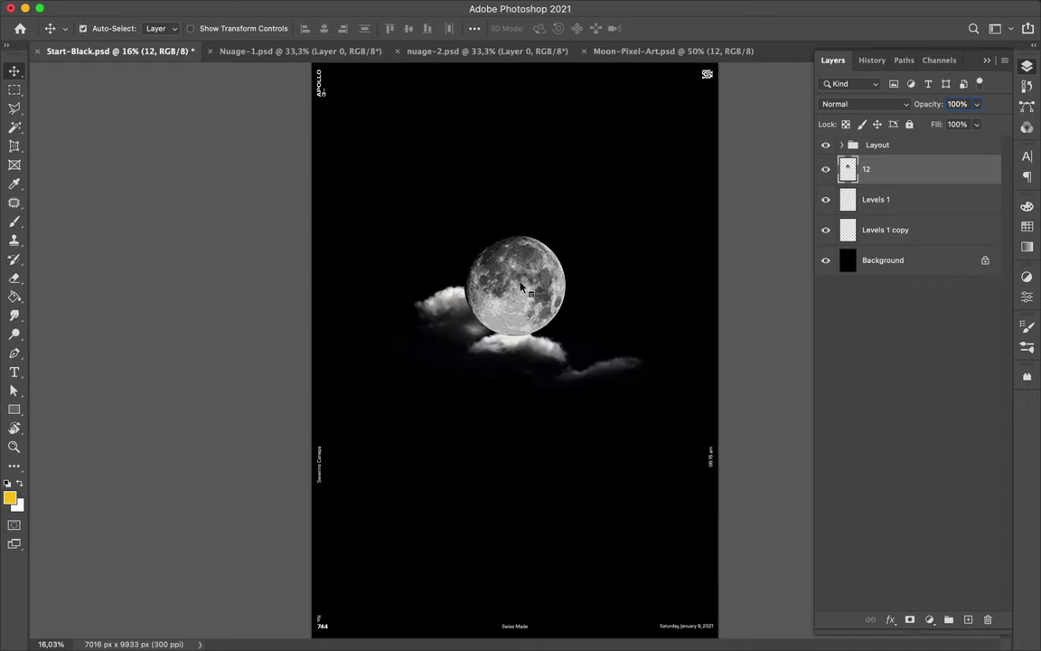
# Raise the moon and clouds, then enlarge a copy of the moon across the poster's bottom.
pyautogui.moveTo(876, 199); pyautogui.dragTo(876, 160)
pyautogui.moveTo(506, 326)
pyautogui.mouseDown()
pyautogui.moveTo(508, 276)
pyautogui.moveTo(496, 486)
pyautogui.moveTo(777, 624)
pyautogui.mouseUp()
pyautogui.hotkey('ctrl', 't')
pyautogui.moveTo(539, 526); pyautogui.dragTo(550, 496)
pyautogui.press('Return')
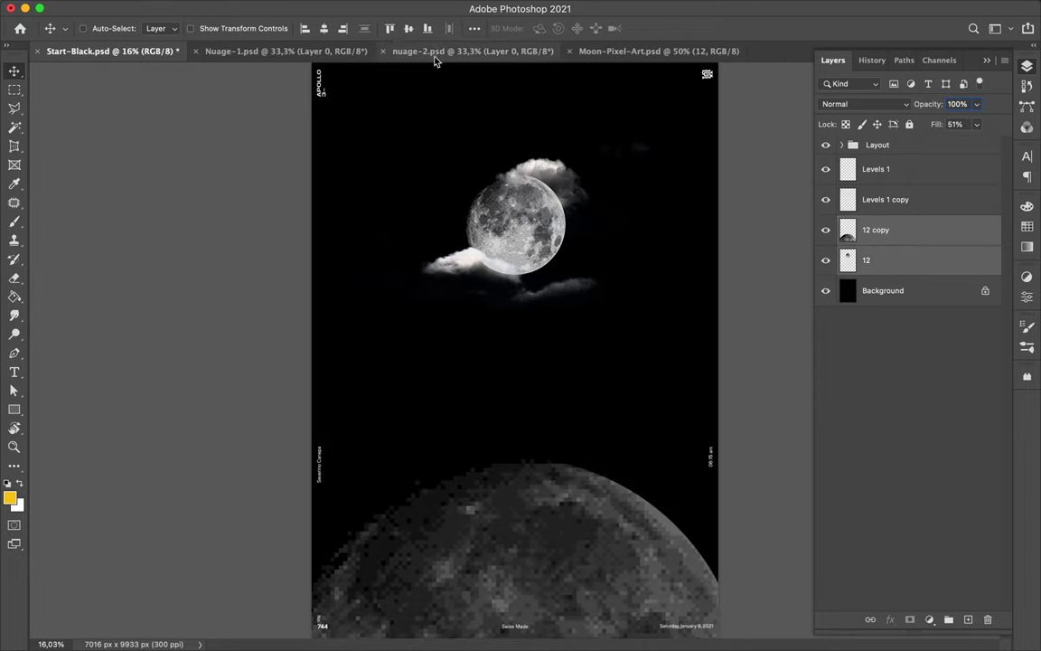
# Bring a retro dialog from old-user-interface.eps in Illustrator into the poster, left of centre.
pyautogui.click(475, 28)
pyautogui.click(470, 622)
pyautogui.click(64, 8)
pyautogui.moveTo(142, 78)
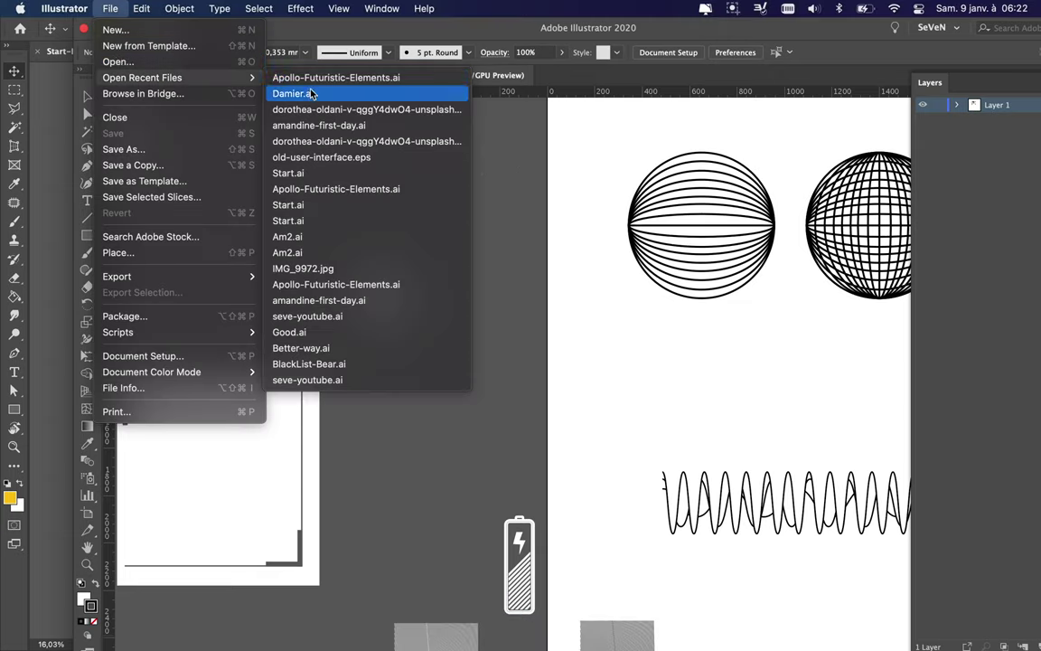
pyautogui.click(331, 110)
pyautogui.click(110, 8)
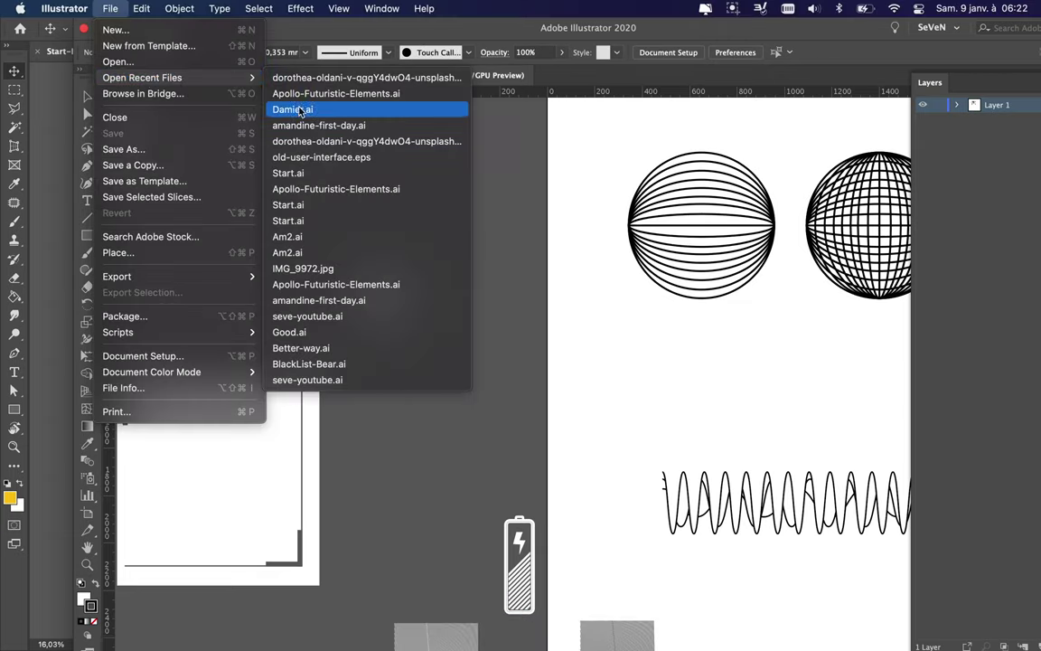
pyautogui.click(309, 159)
pyautogui.moveTo(497, 465); pyautogui.dragTo(153, 272)
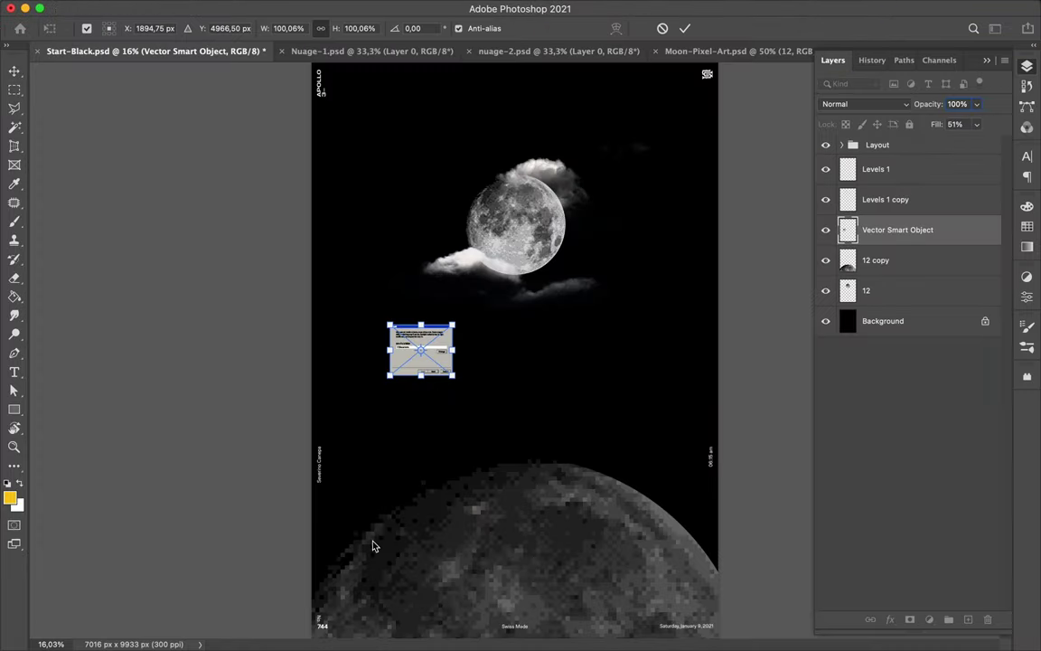
# Paste two more retro dialogs, place them beside and above the moon, and reorder their layers.
pyautogui.hotkey('ctrl', 'v')
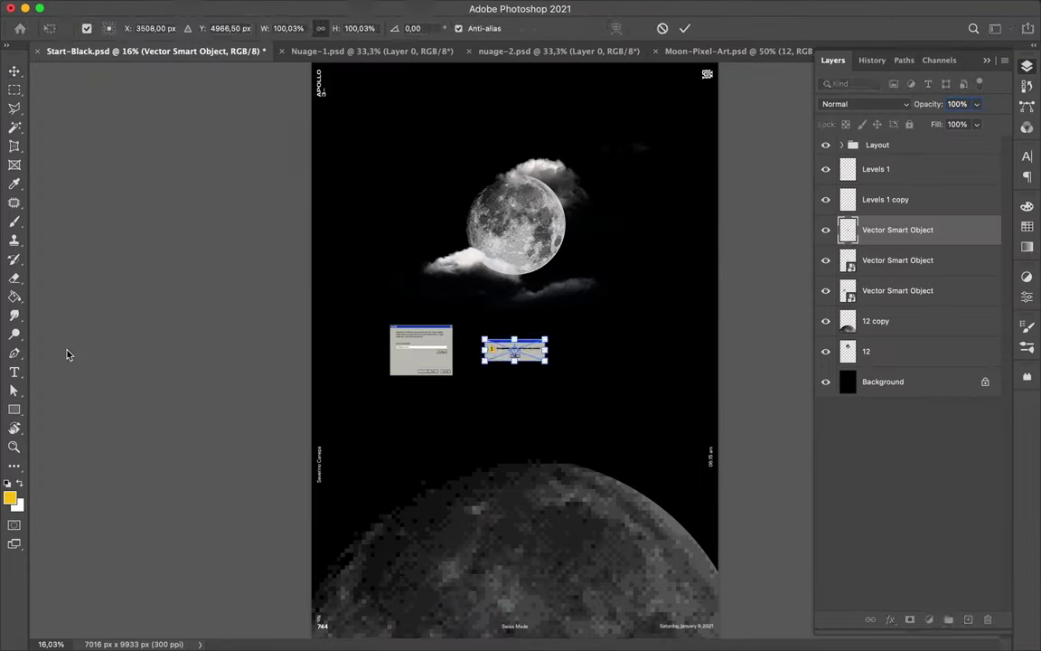
pyautogui.press('Return')
pyautogui.moveTo(514, 350); pyautogui.dragTo(600, 424)
pyautogui.moveTo(512, 353); pyautogui.dragTo(643, 235)
pyautogui.moveTo(599, 425); pyautogui.dragTo(576, 445)
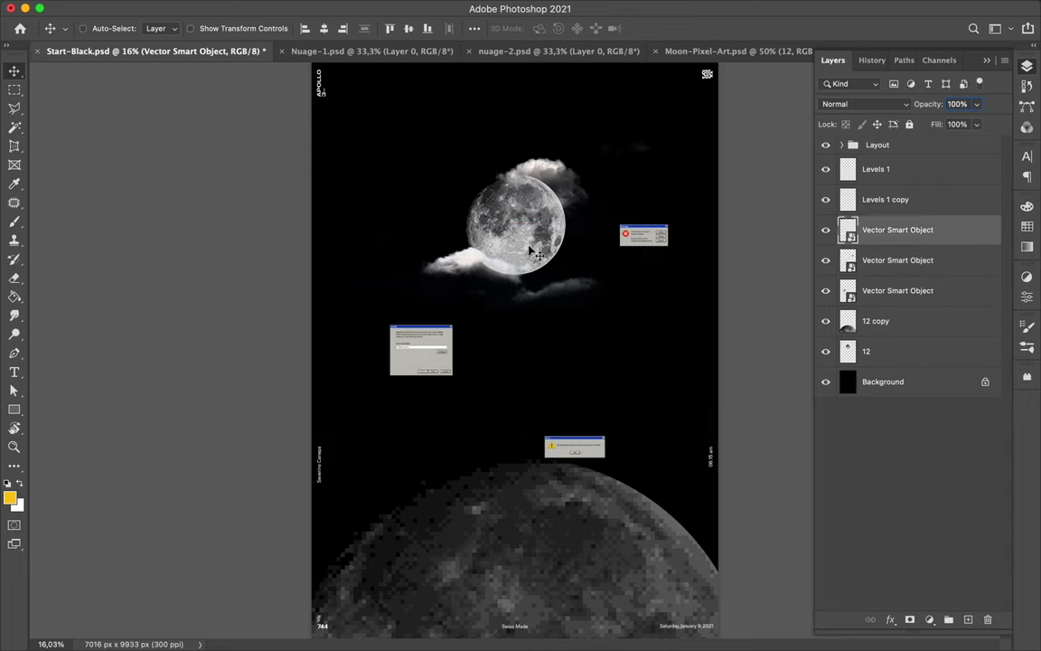
pyautogui.moveTo(877, 351); pyautogui.dragTo(876, 386)
# Fill a new black moon-shaped layer beneath the moon, ready for blurring.
pyautogui.press('b')
pyautogui.rightClick(533, 222)
pyautogui.press('d')
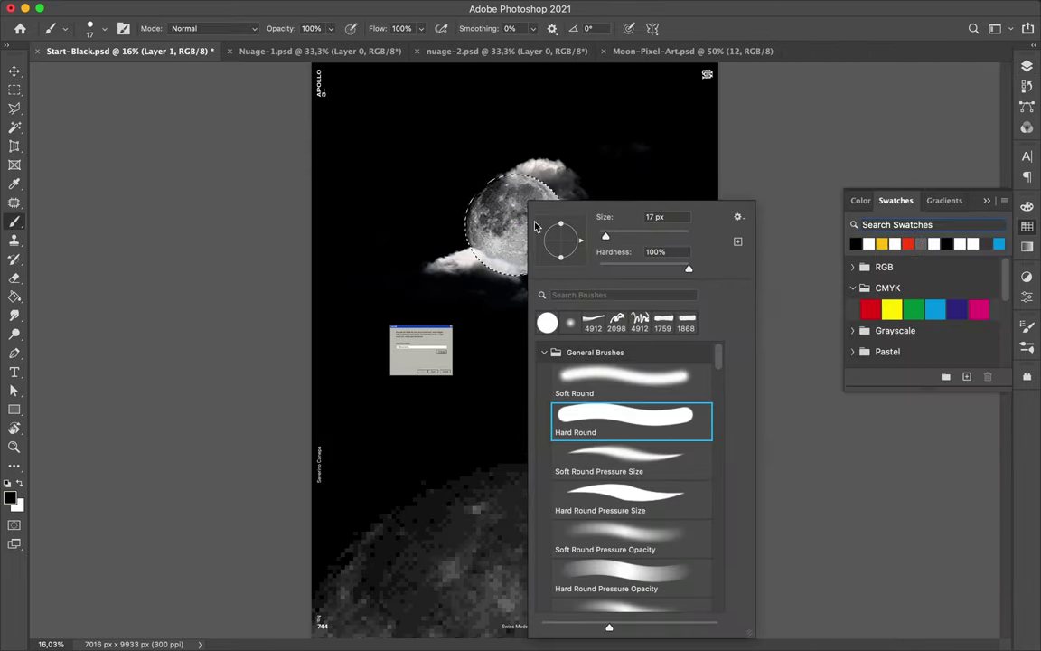
pyautogui.press('Escape')
pyautogui.press('m')
pyautogui.click(338, 8)
pyautogui.moveTo(342, 196)
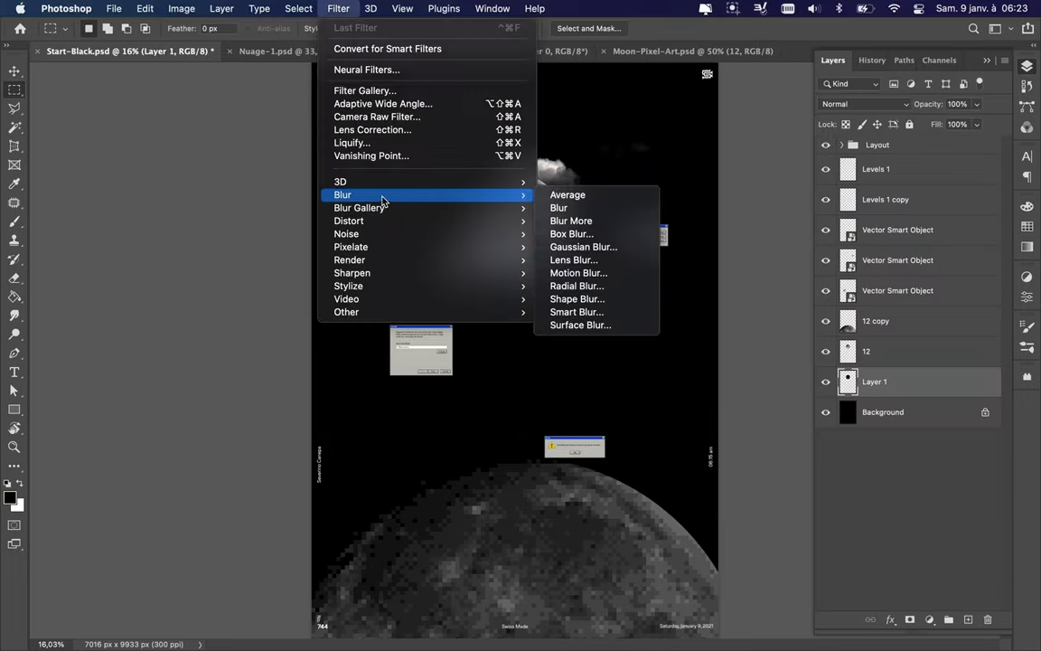
# Gaussian-blur the halo layer and name layers Moon Blur, Moon, Large Moon and Red Alert.
pyautogui.click(588, 249)
pyautogui.press('Escape')
pyautogui.doubleClick(875, 381)
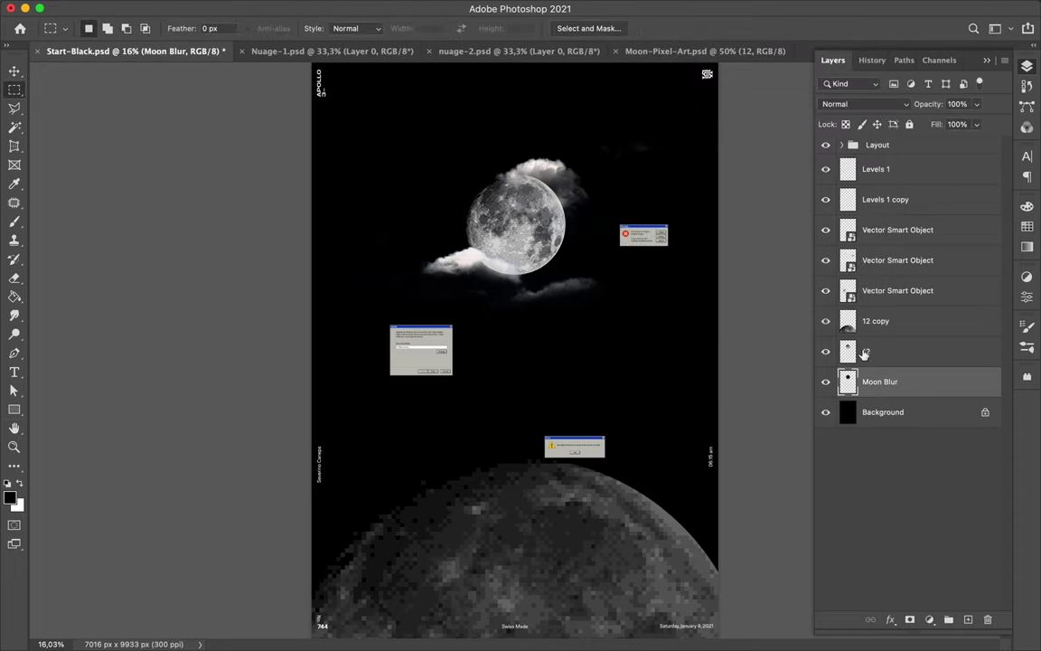
pyautogui.write('Moon')
pyautogui.doubleClick(876, 321)
pyautogui.write('Large Moon')
pyautogui.click(890, 260)
pyautogui.press('v')
pyautogui.doubleClick(890, 260)
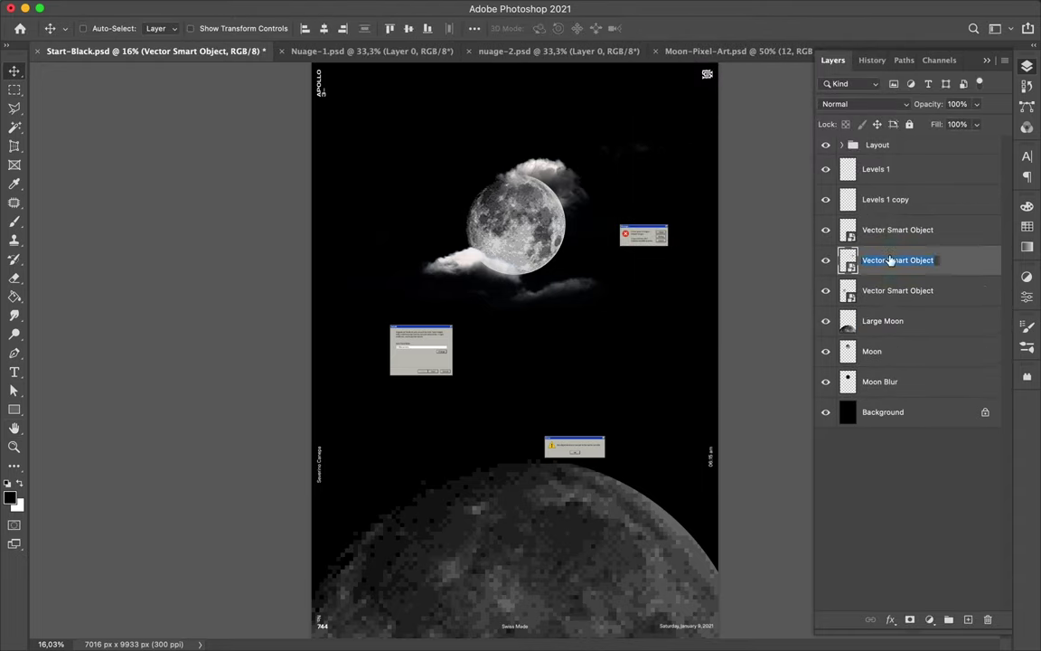
pyautogui.write('Red Alert')
pyautogui.click(867, 290)
# Add shadow layers for the red and yellow alerts, naming the second Yellow Alert Shadow.
pyautogui.hotkey('ctrl', 'shift', 'alt', 'n')
pyautogui.press('m')
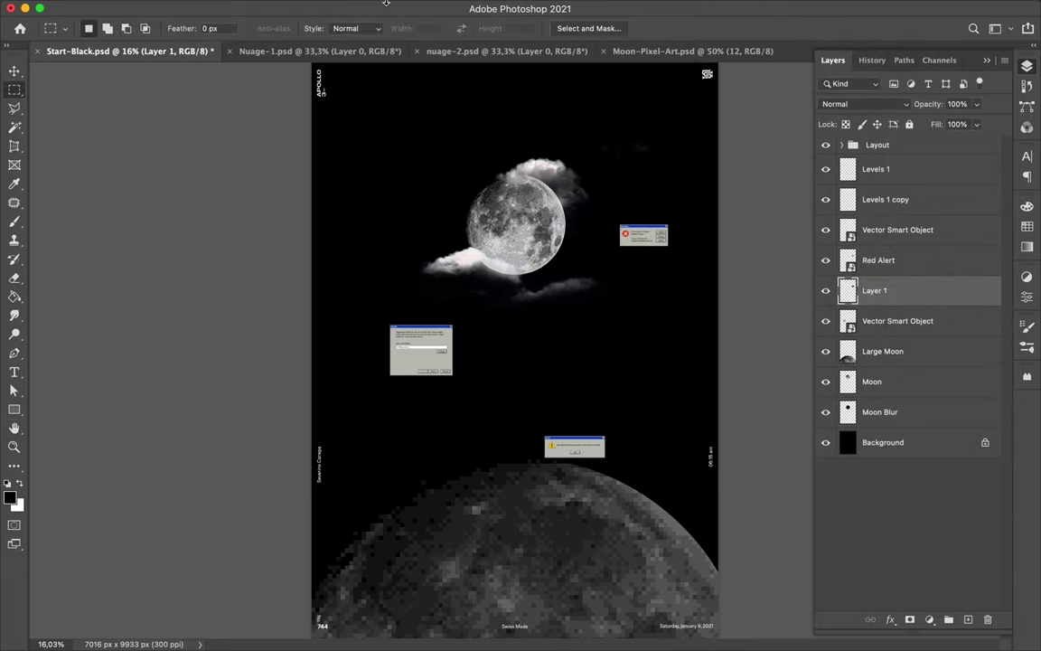
pyautogui.click(886, 232)
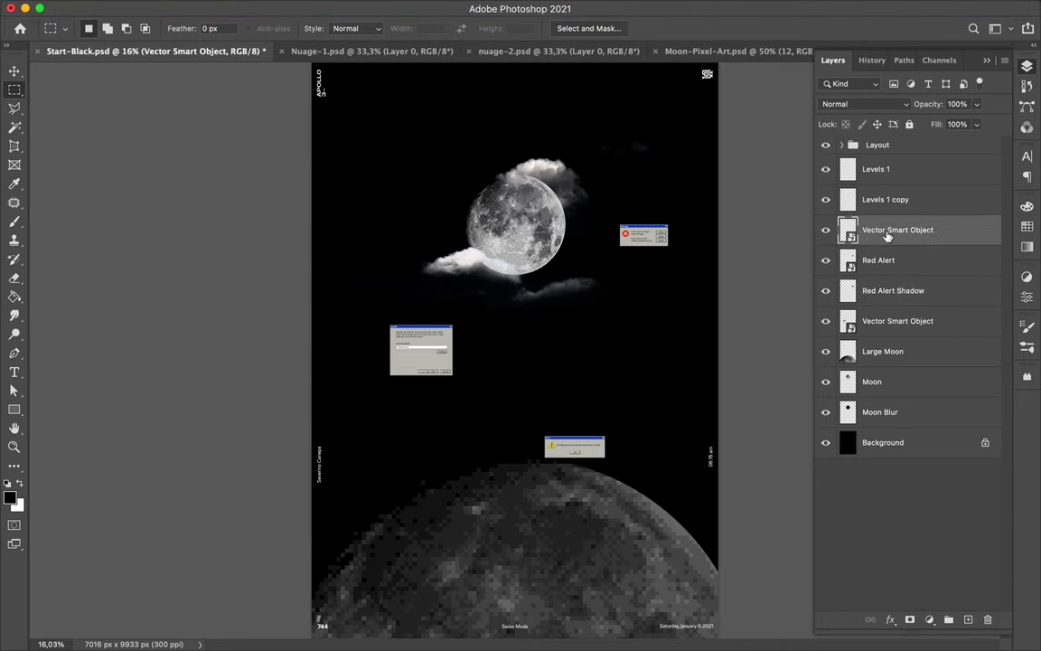
pyautogui.write('Yellow Alert')
pyautogui.click(876, 260)
pyautogui.click(968, 619)
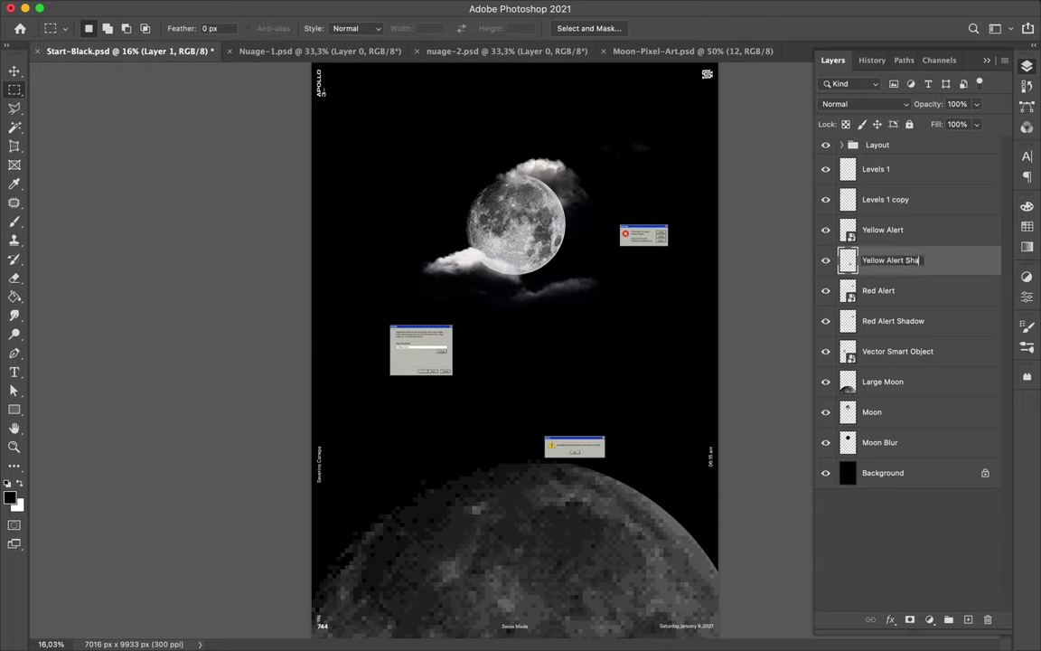
pyautogui.write('dow')
pyautogui.press('Return')
# Add a Gaussian-blurred shadow layer for the remaining alert and name the alert layer Alert Shadow.
pyautogui.press('v')
pyautogui.click(854, 358)
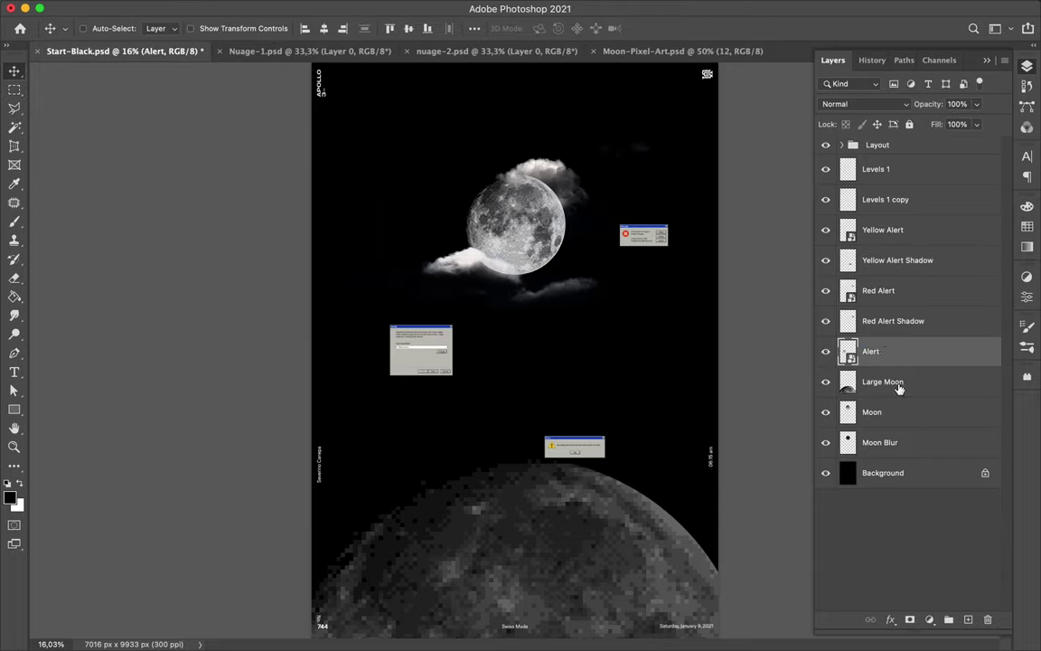
pyautogui.press('Return')
pyautogui.hotkey('ctrl', 'shift', 'alt', 'n')
pyautogui.click(338, 8)
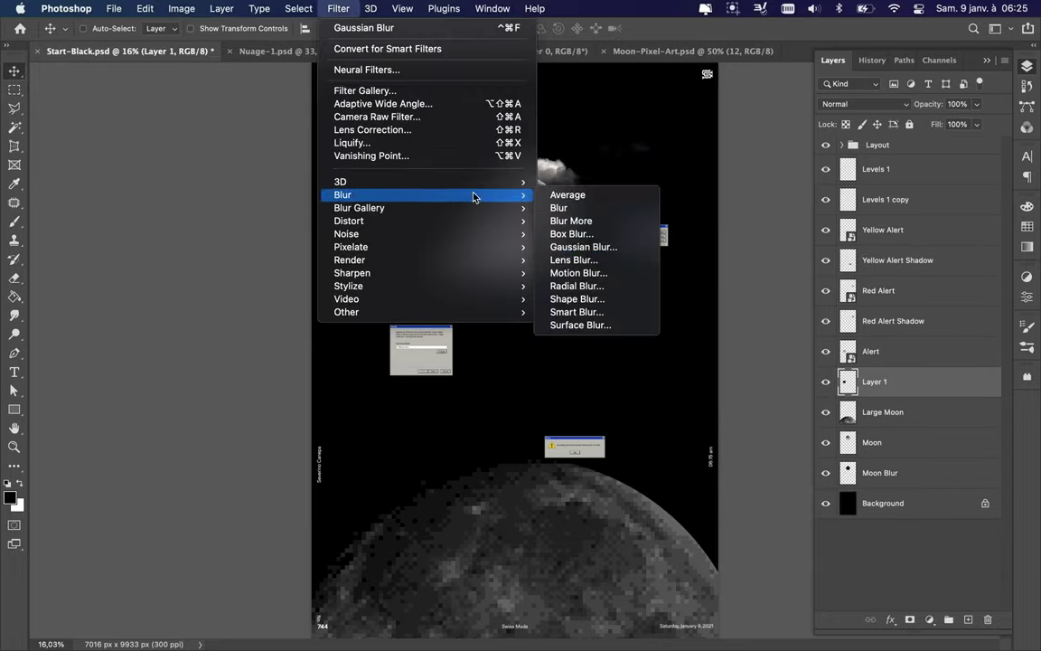
pyautogui.click(587, 247)
pyautogui.click(832, 84)
pyautogui.doubleClick(874, 382)
pyautogui.write('Alert Shadow')
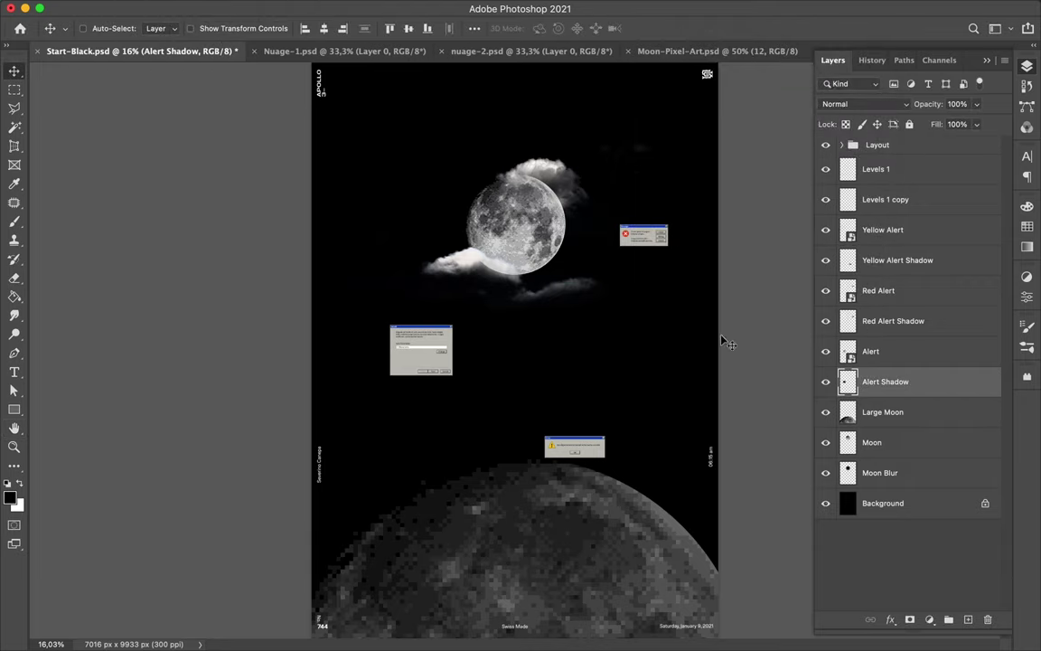
# Link the grey and yellow alerts to their shadows, moving the grey alert beside the large moon.
pyautogui.keyDown('shift'); pyautogui.click(874, 350); pyautogui.keyUp('shift')
pyautogui.rightClick(882, 382)
pyautogui.click(740, 581)
pyautogui.moveTo(422, 350)
pyautogui.mouseDown()
pyautogui.moveTo(622, 474)
pyautogui.moveTo(437, 381)
pyautogui.moveTo(436, 398)
pyautogui.mouseUp()
pyautogui.click(882, 230)
pyautogui.rightClick(864, 267)
pyautogui.click(714, 598)
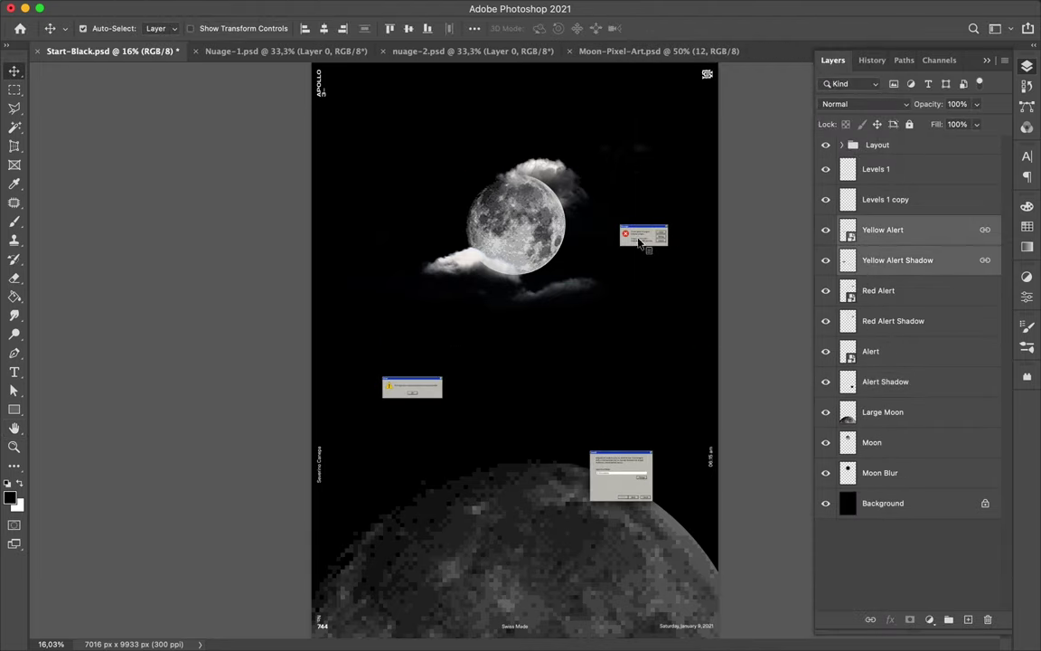
# Move the red alert down onto the moon and link it with Red Alert Shadow.
pyautogui.moveTo(639, 242); pyautogui.dragTo(564, 264)
pyautogui.keyDown('shift'); pyautogui.click(931, 327); pyautogui.keyUp('shift')
pyautogui.rightClick(931, 327)
pyautogui.click(811, 562)
pyautogui.rightClick(926, 304)
pyautogui.click(793, 623)
# Hide the red alert to check its shadow, then nudge the linked pair slightly left.
pyautogui.scroll(5, 507, 203)
pyautogui.click(825, 290)
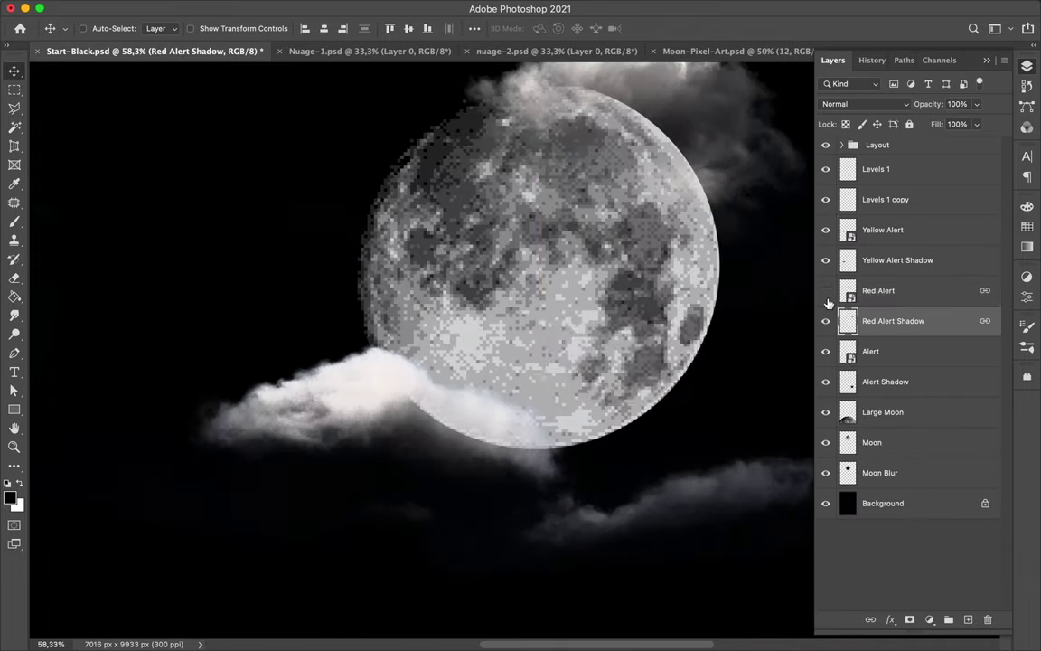
pyautogui.scroll(-5, 829, 308)
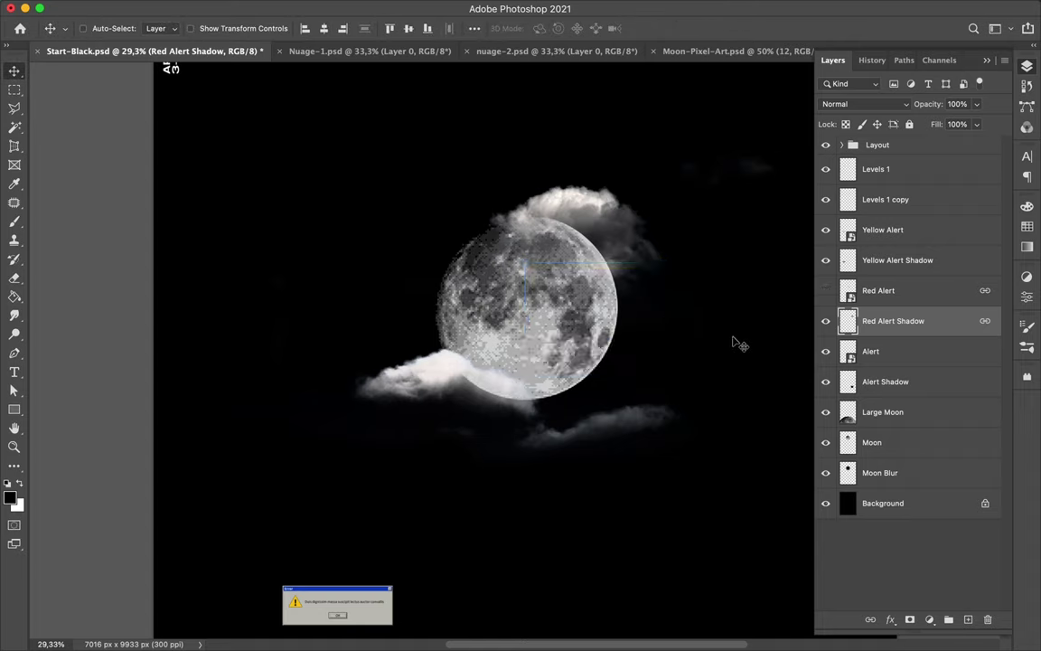
pyautogui.scroll(-4, 757, 338)
pyautogui.keyDown('shift'); pyautogui.click(881, 290); pyautogui.keyUp('shift')
pyautogui.rightClick(861, 290)
pyautogui.moveTo(620, 255); pyautogui.dragTo(615, 256)
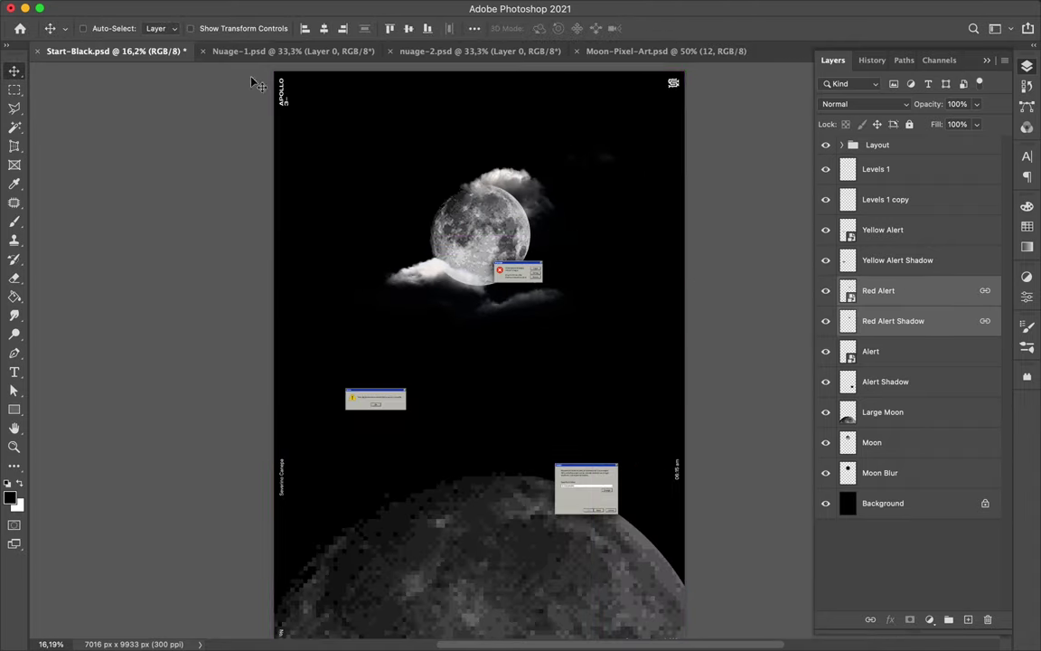
pyautogui.click(144, 9)
# Open Start-Black.psd and copy the PIXEL MOON title layers through Rectangle 1 into the poster.
pyautogui.click(352, 150)
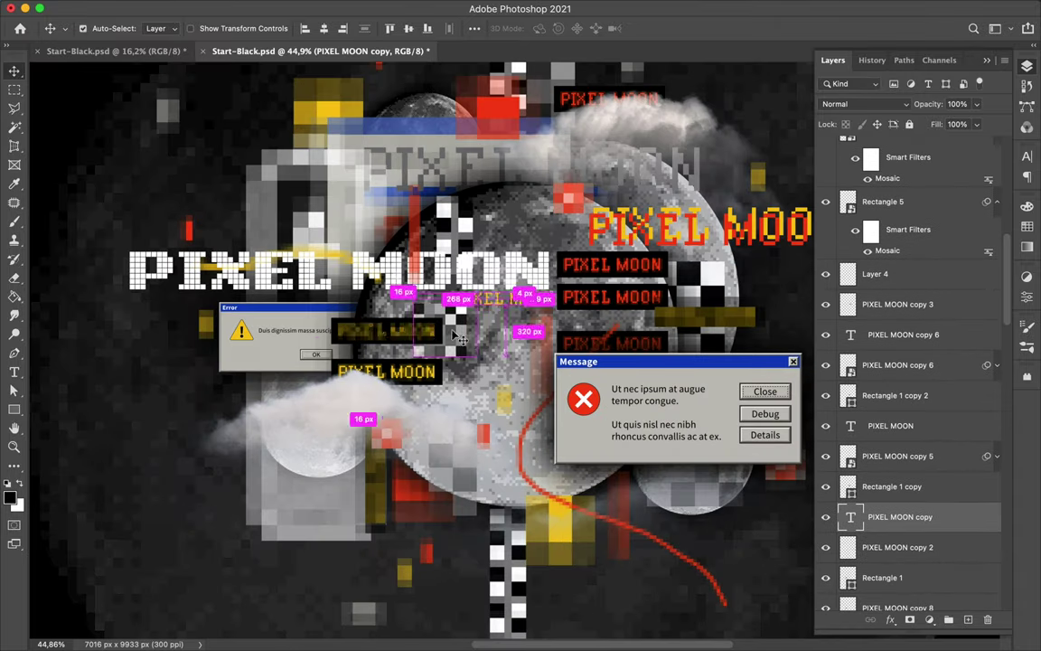
pyautogui.keyDown('shift'); pyautogui.click(904, 572); pyautogui.keyUp('shift')
pyautogui.click(826, 577)
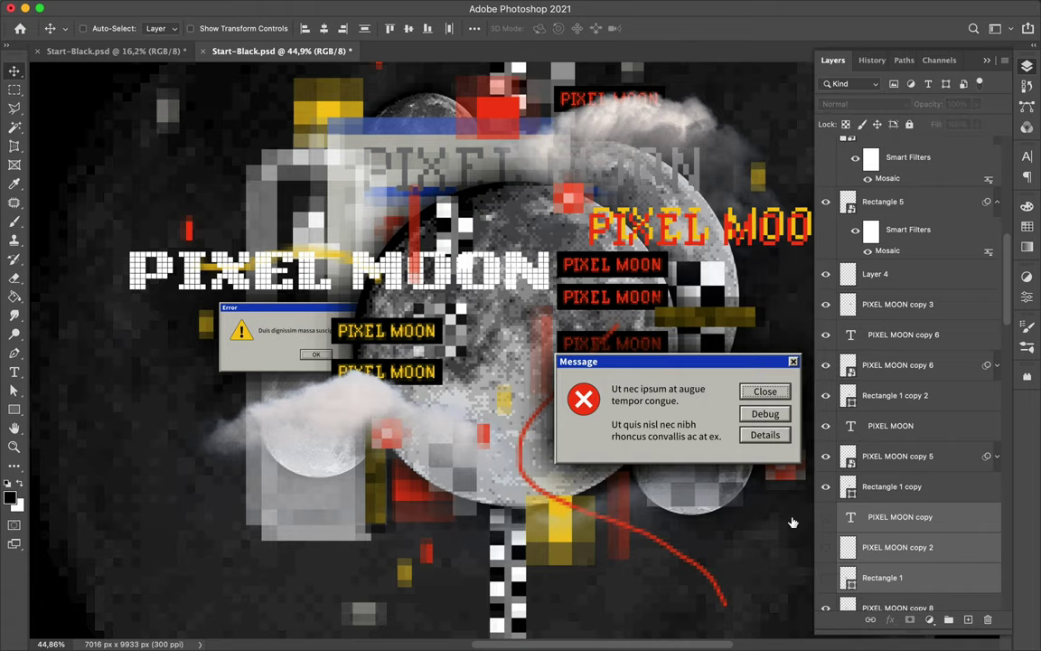
pyautogui.hotkey('ctrl', 't')
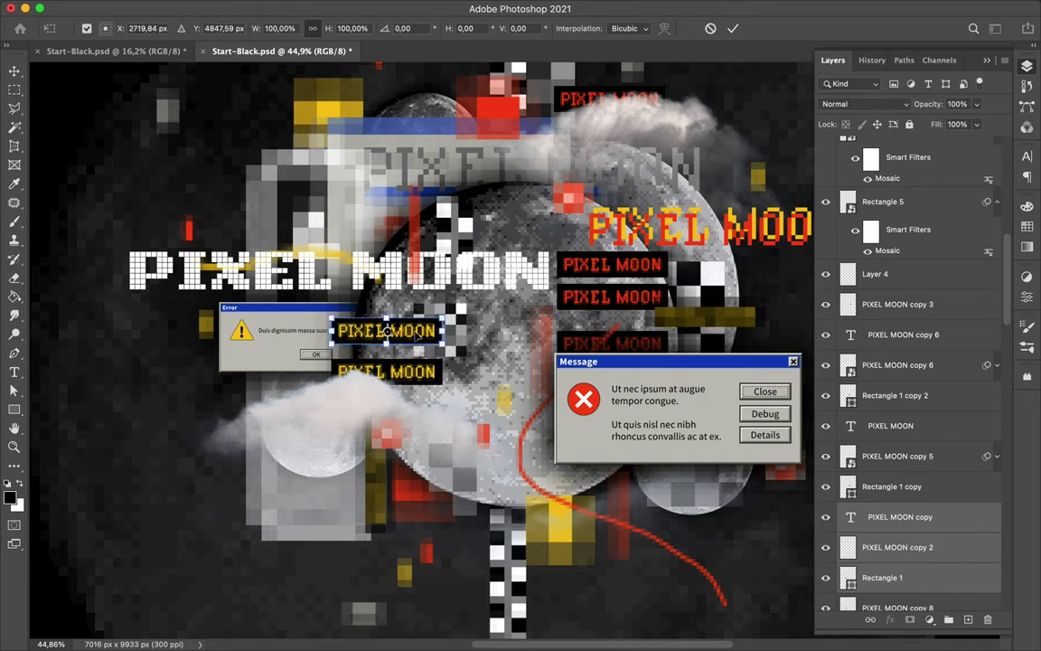
pyautogui.moveTo(173, 56); pyautogui.dragTo(479, 343)
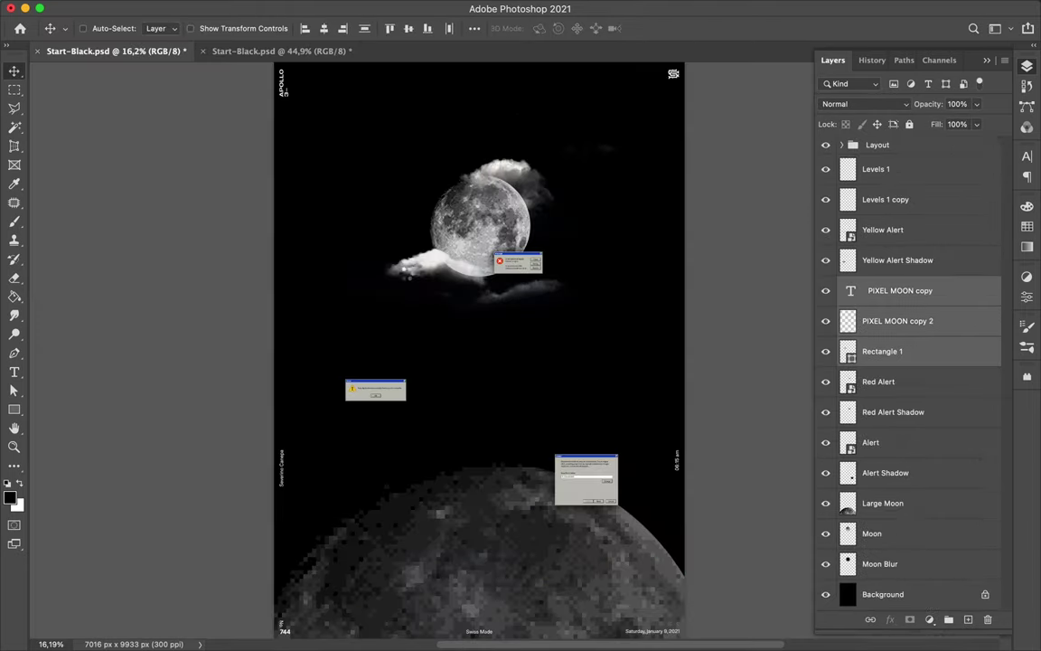
pyautogui.moveTo(265, 38); pyautogui.dragTo(526, 326)
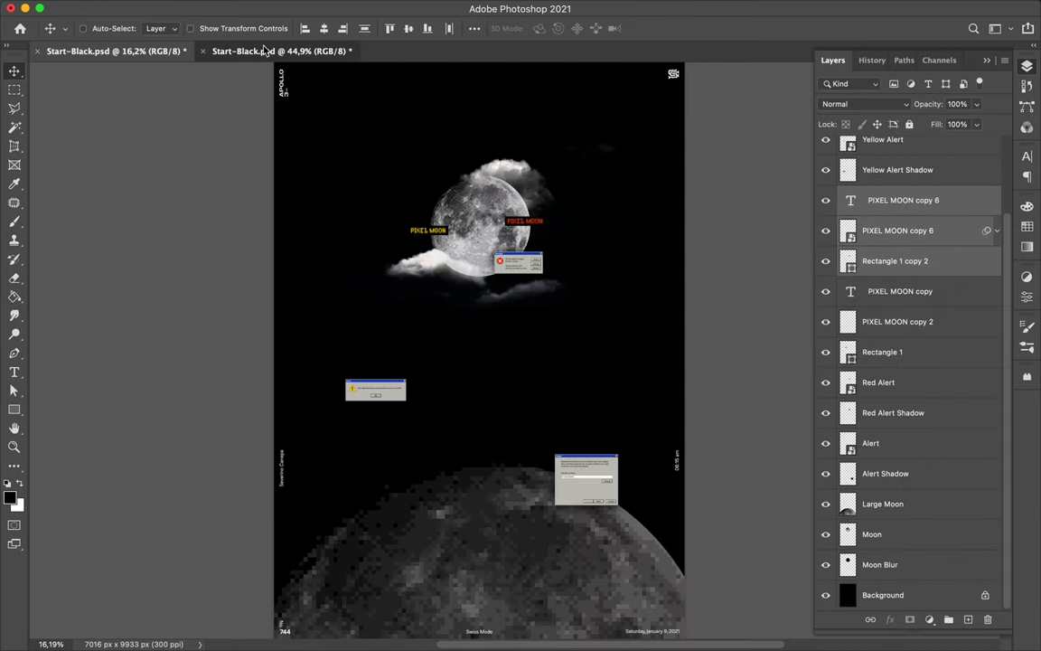
# Copy the checkered glitch artwork into the poster and move Levels 1 copy 4 below Large Moon.
pyautogui.click(264, 50)
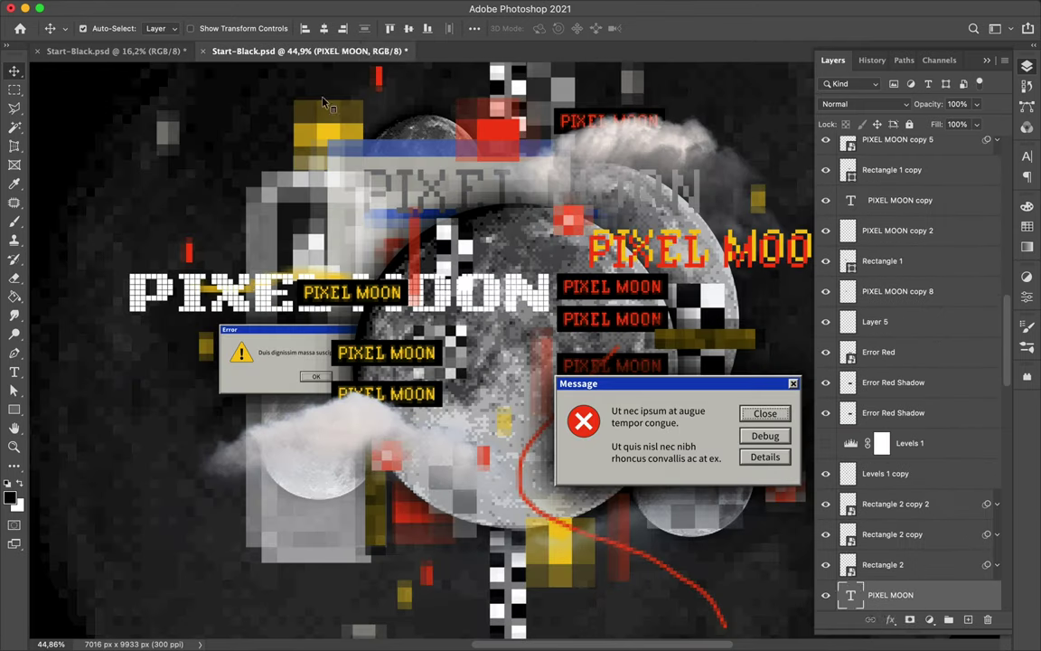
pyautogui.moveTo(563, 283)
pyautogui.mouseDown()
pyautogui.moveTo(443, 378)
pyautogui.moveTo(480, 435)
pyautogui.mouseUp()
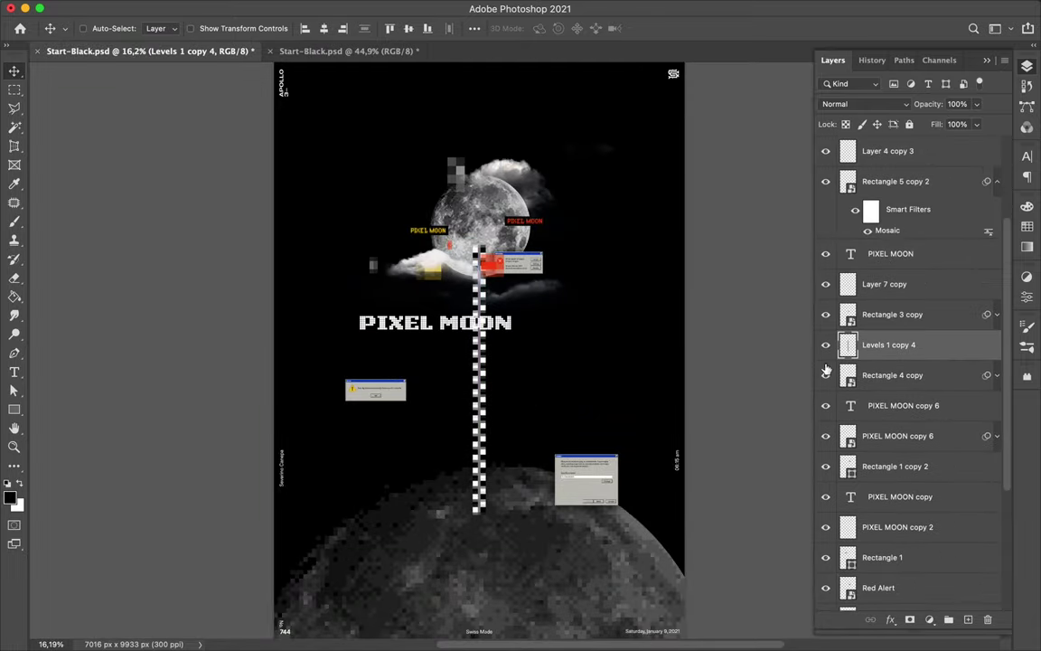
pyautogui.moveTo(882, 345); pyautogui.dragTo(857, 512)
pyautogui.click(874, 534)
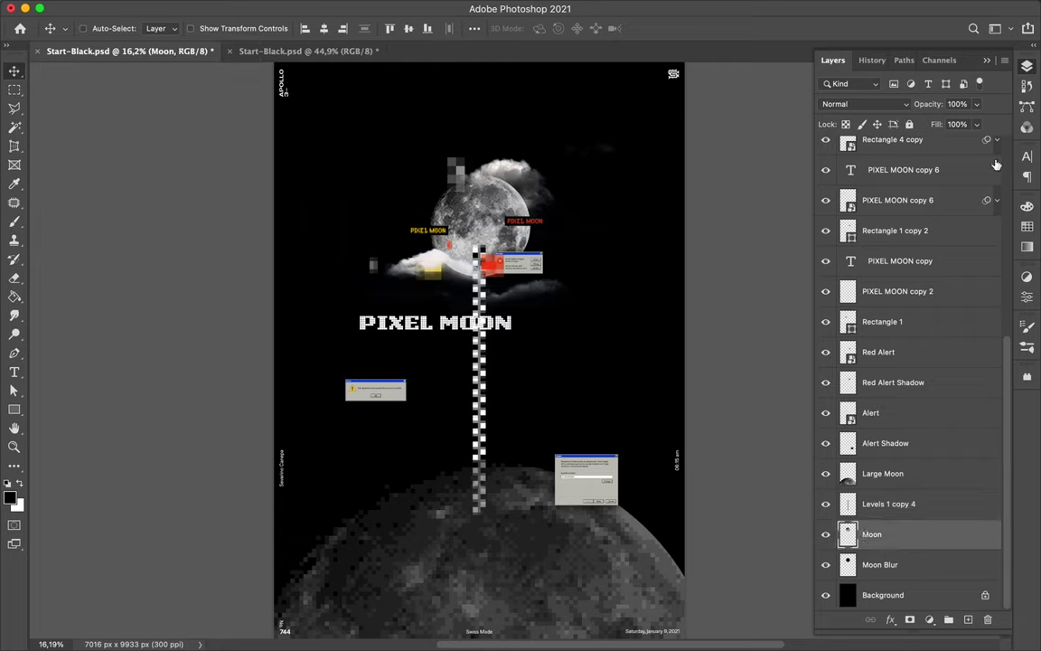
# Merge a Levels adjustment (black 13, midtone 0.81) into Large Moon, then paste the battery graphic.
pyautogui.click(878, 474)
pyautogui.click(929, 619)
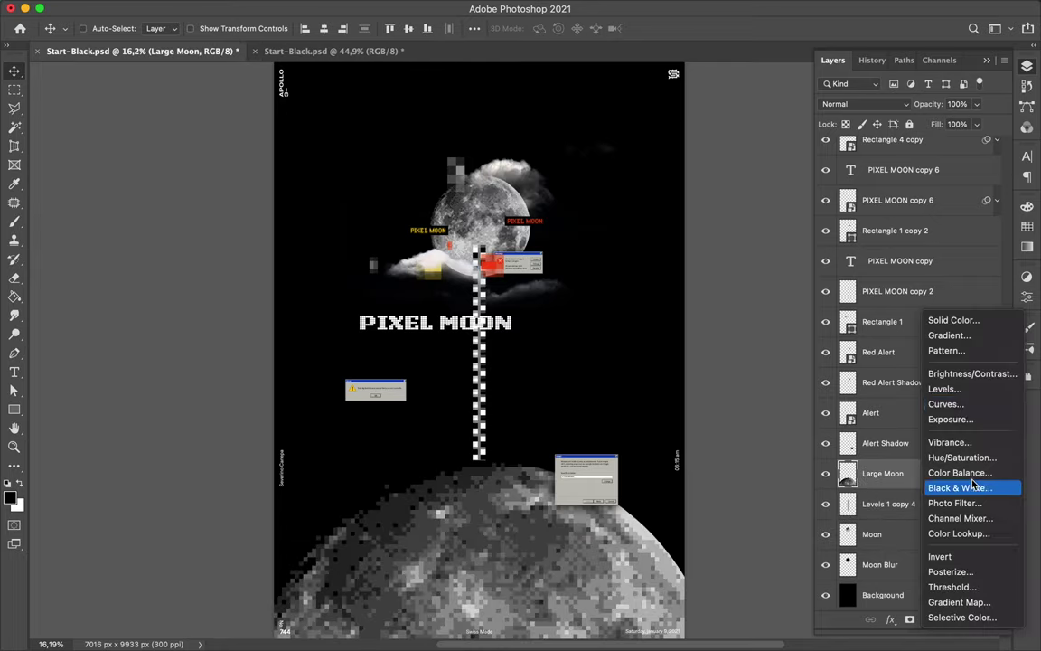
pyautogui.click(888, 390)
pyautogui.moveTo(818, 424); pyautogui.dragTo(826, 424)
pyautogui.moveTo(909, 424)
pyautogui.mouseDown()
pyautogui.moveTo(883, 427)
pyautogui.moveTo(946, 425)
pyautogui.moveTo(918, 425)
pyautogui.mouseUp()
pyautogui.moveTo(992, 424)
pyautogui.mouseDown()
pyautogui.moveTo(979, 424)
pyautogui.moveTo(993, 425)
pyautogui.mouseUp()
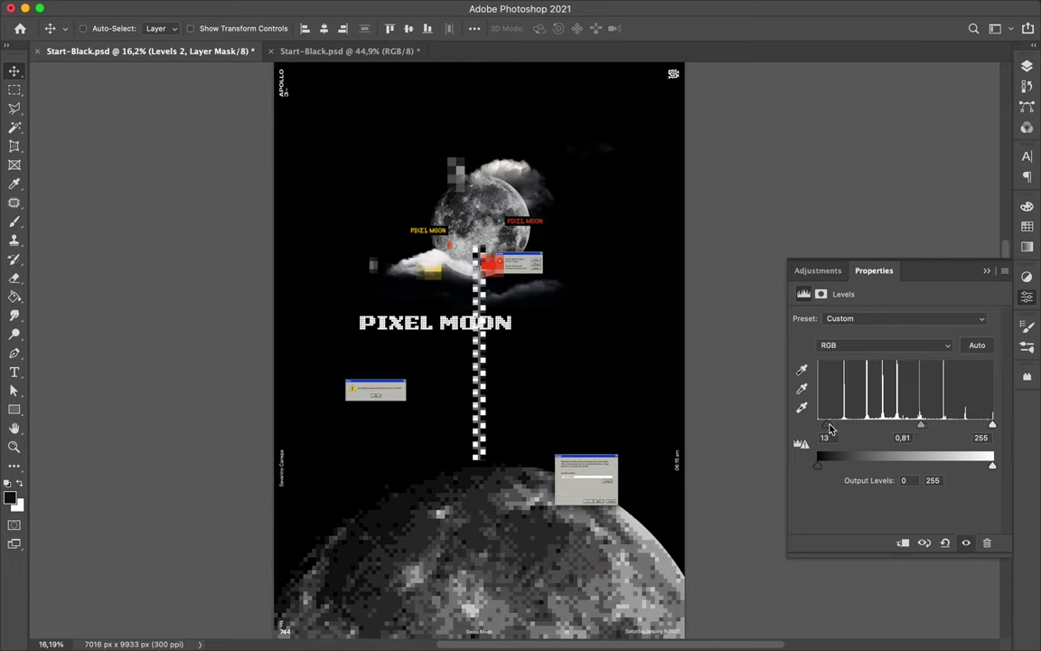
pyautogui.click(1027, 66)
pyautogui.keyDown('shift'); pyautogui.click(860, 558); pyautogui.keyUp('shift')
pyautogui.hotkey('ctrl', 'e')
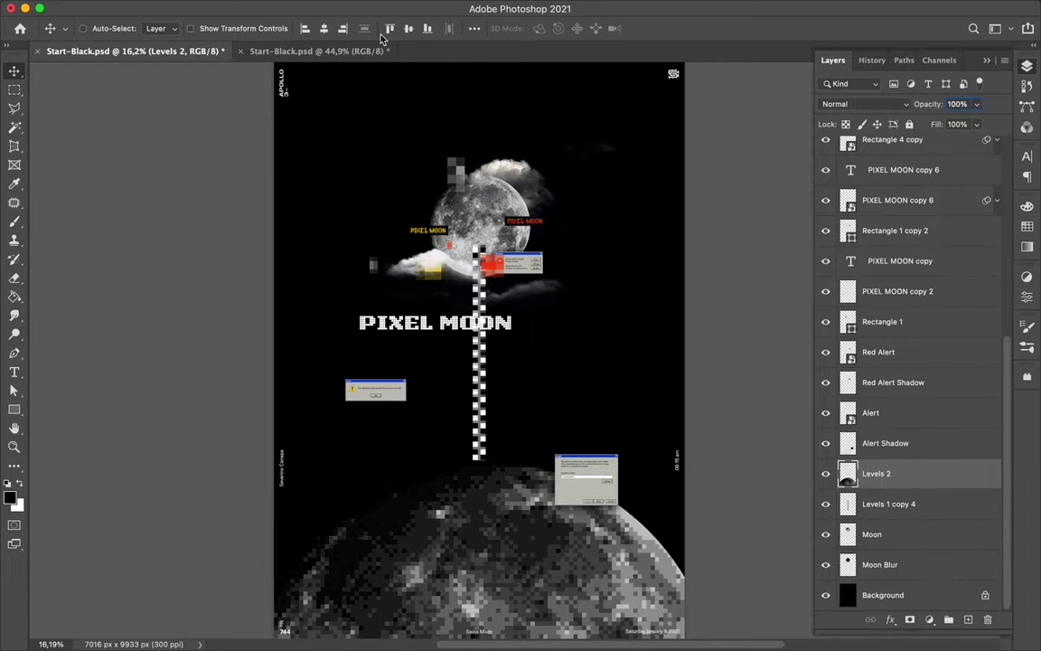
pyautogui.hotkey('ctrl', 'v')
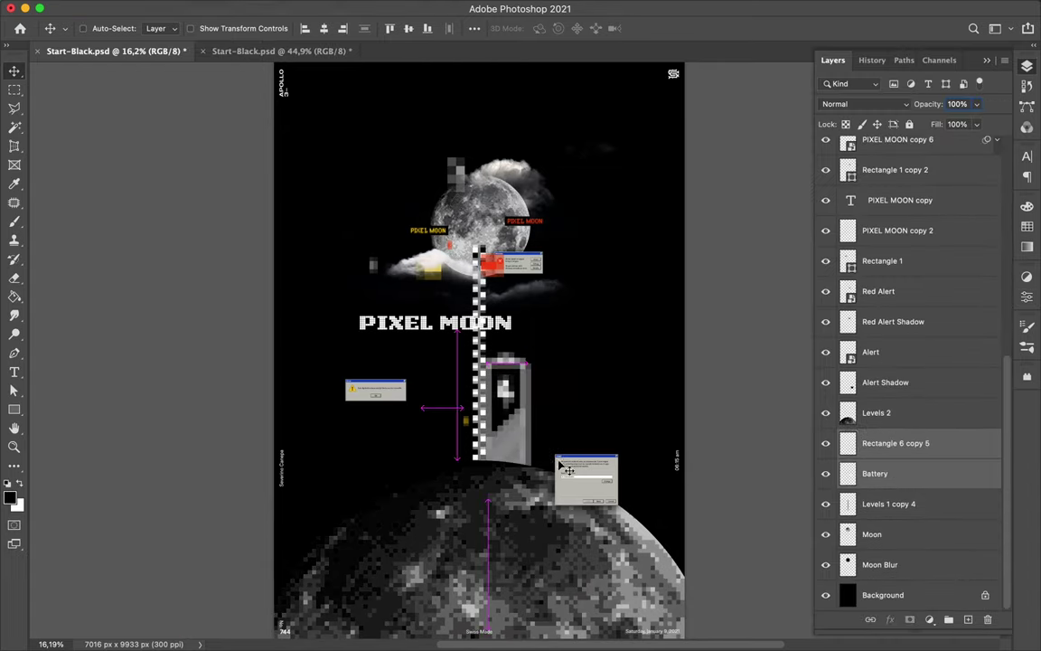
# Place the pixel battery on the moon's edge and collapse the Rectangle layers' smart filters.
pyautogui.moveTo(896, 410); pyautogui.dragTo(895, 414)
pyautogui.moveTo(512, 402); pyautogui.dragTo(527, 486)
pyautogui.keyDown('ctrl'); pyautogui.click(525, 484); pyautogui.keyUp('ctrl')
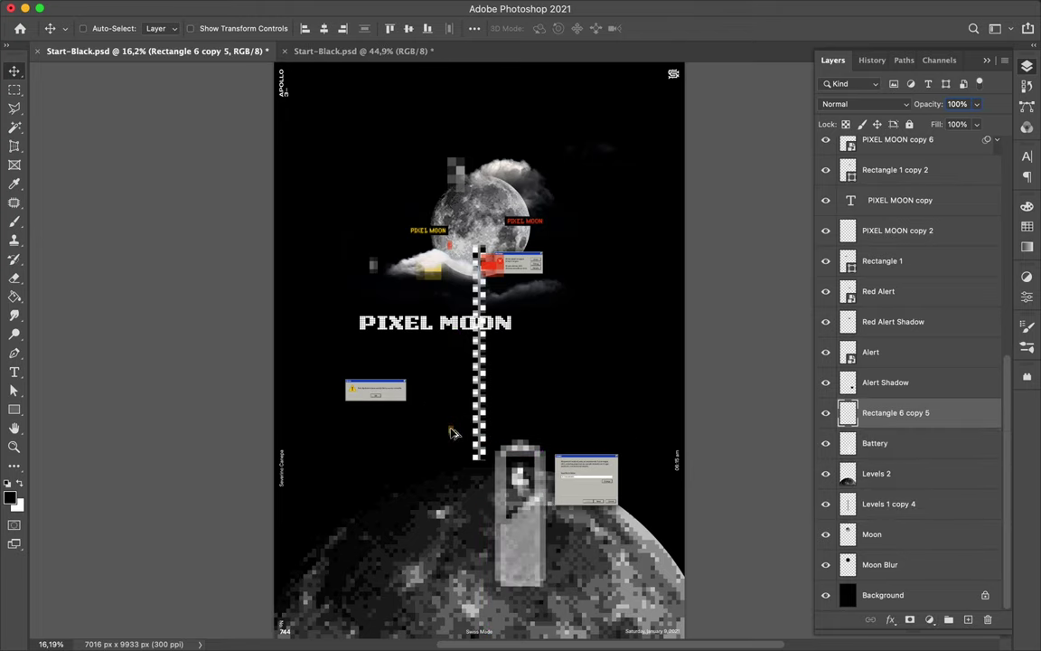
pyautogui.keyDown('ctrl'); pyautogui.click(545, 241); pyautogui.keyUp('ctrl')
pyautogui.scroll(2, 904, 271)
pyautogui.click(998, 243)
pyautogui.click(998, 273)
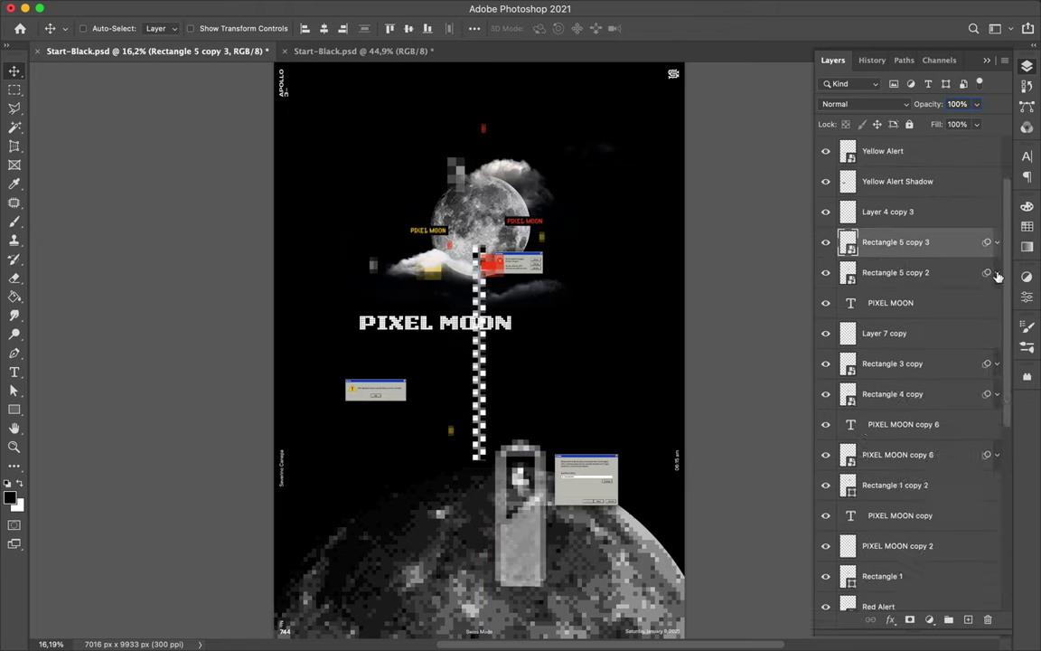
# Rotate PIXEL MOON -90° so it runs vertically against the checkered column.
pyautogui.keyDown('ctrl'); pyautogui.click(504, 326); pyautogui.keyUp('ctrl')
pyautogui.moveTo(503, 326); pyautogui.dragTo(500, 303)
pyautogui.hotkey('ctrl', 't')
pyautogui.moveTo(543, 335); pyautogui.dragTo(488, 272)
pyautogui.moveTo(476, 352); pyautogui.dragTo(465, 349)
pyautogui.press('Return')
pyautogui.keyDown('ctrl'); pyautogui.click(458, 425); pyautogui.keyUp('ctrl')
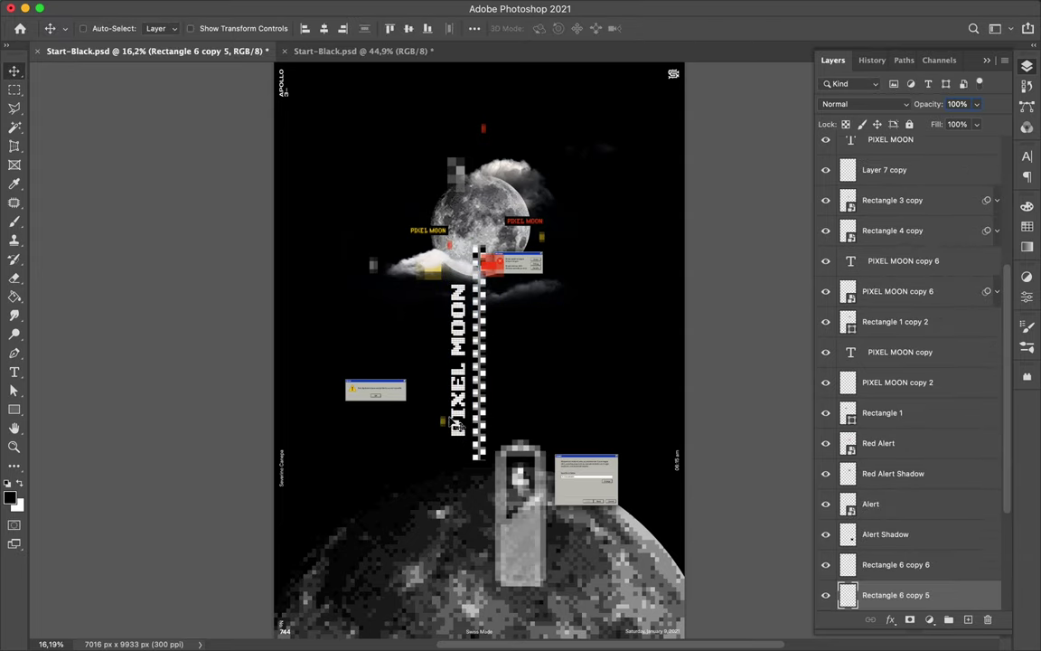
pyautogui.moveTo(468, 362); pyautogui.dragTo(535, 339)
# Duplicate PIXEL MOON to the column's right, set it in Unibody 8 Pro, and retype it.
pyautogui.click(1027, 156)
pyautogui.click(923, 195)
pyautogui.click(938, 178)
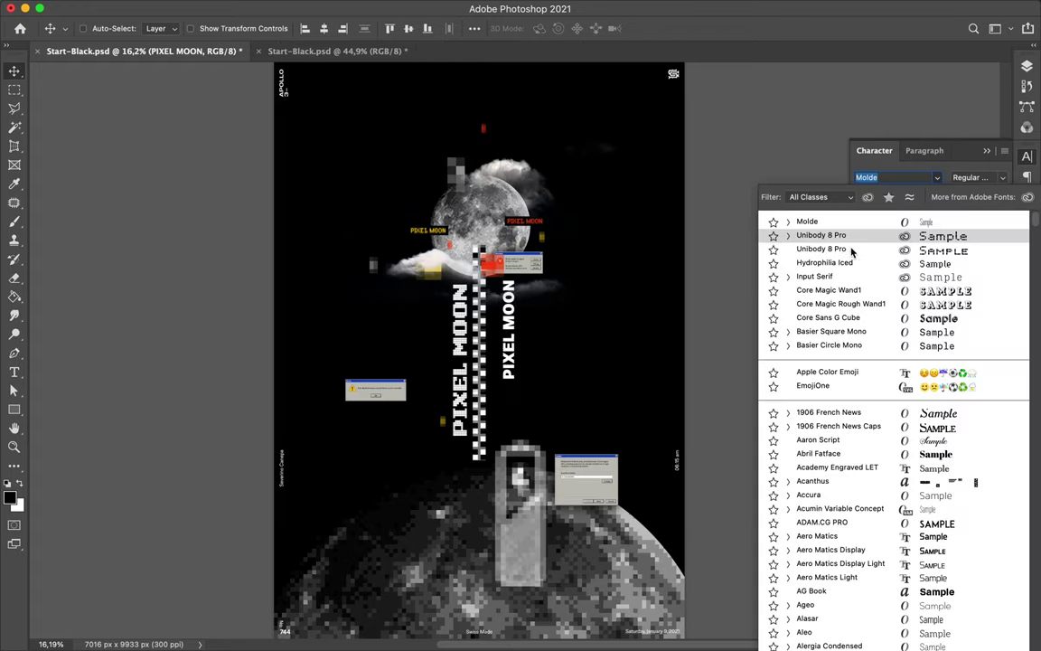
pyautogui.click(769, 278)
pyautogui.doubleClick(512, 376)
pyautogui.write('ER')
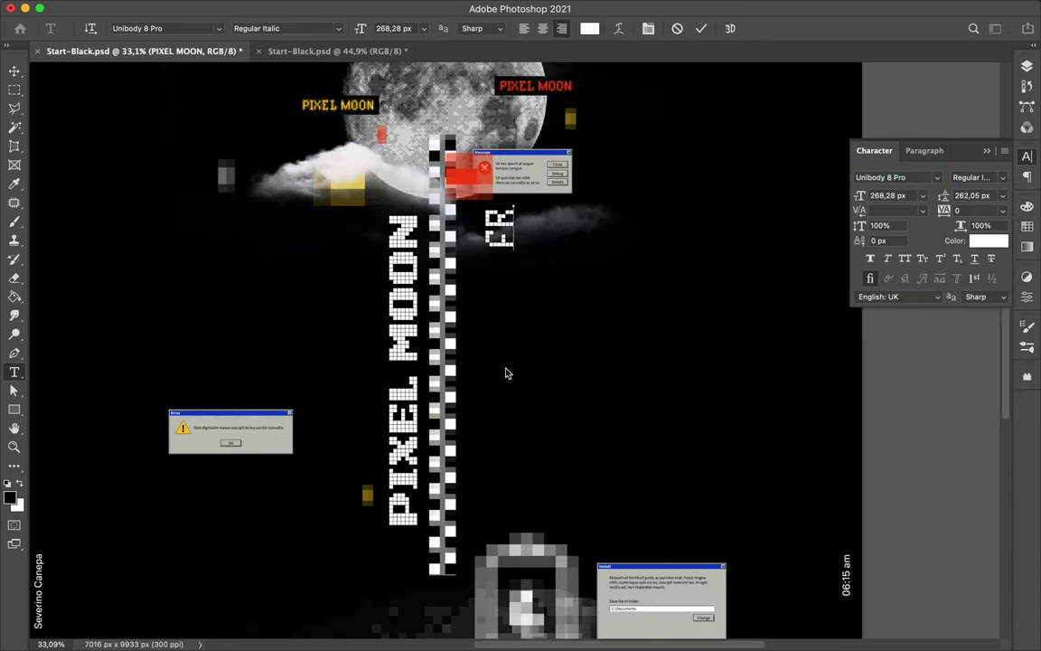
pyautogui.write('OON TO THE MOON')
# Rotate the new text line 180°, scale it to 63%, colour it grey beside the column.
pyautogui.moveTo(497, 207); pyautogui.dragTo(496, 276)
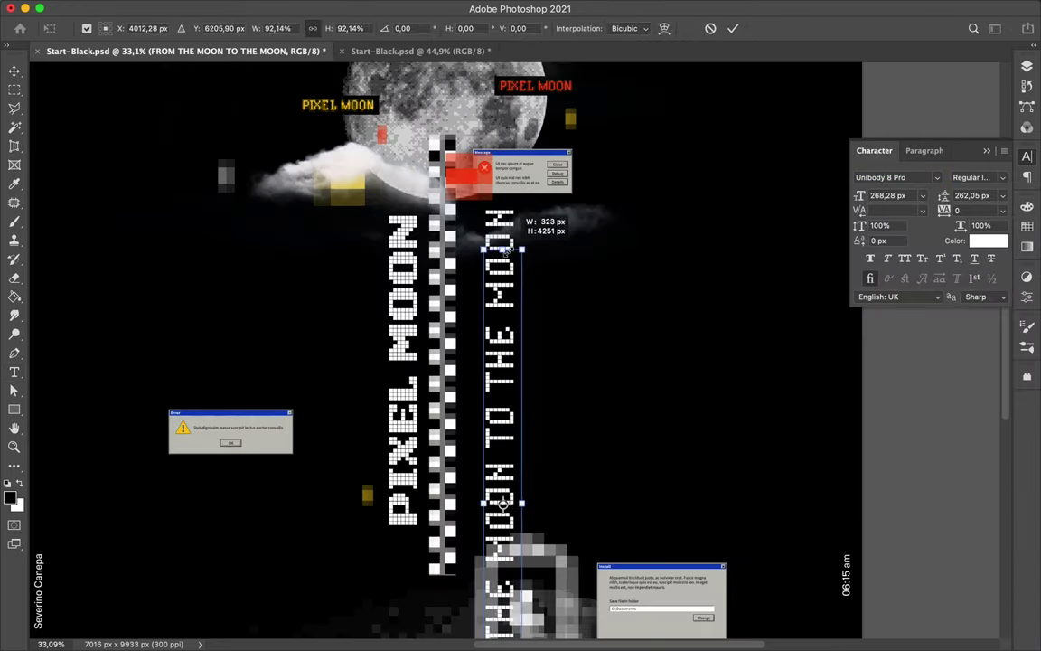
pyautogui.moveTo(496, 522); pyautogui.dragTo(495, 529)
pyautogui.moveTo(498, 291)
pyautogui.mouseDown()
pyautogui.moveTo(493, 407)
pyautogui.moveTo(479, 255)
pyautogui.moveTo(472, 278)
pyautogui.mouseUp()
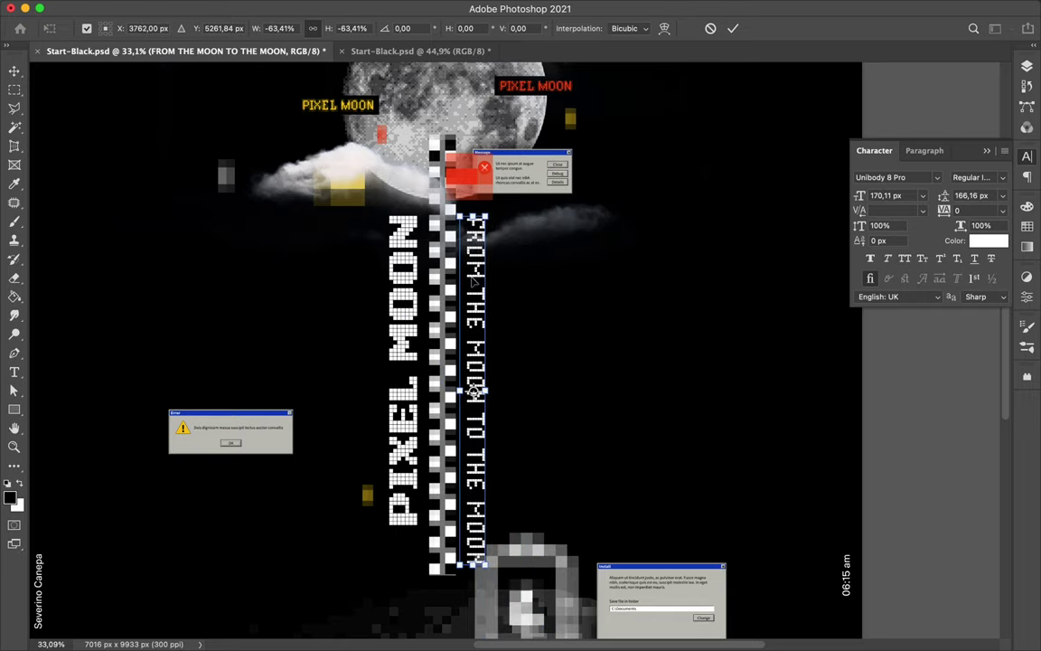
pyautogui.click(1027, 226)
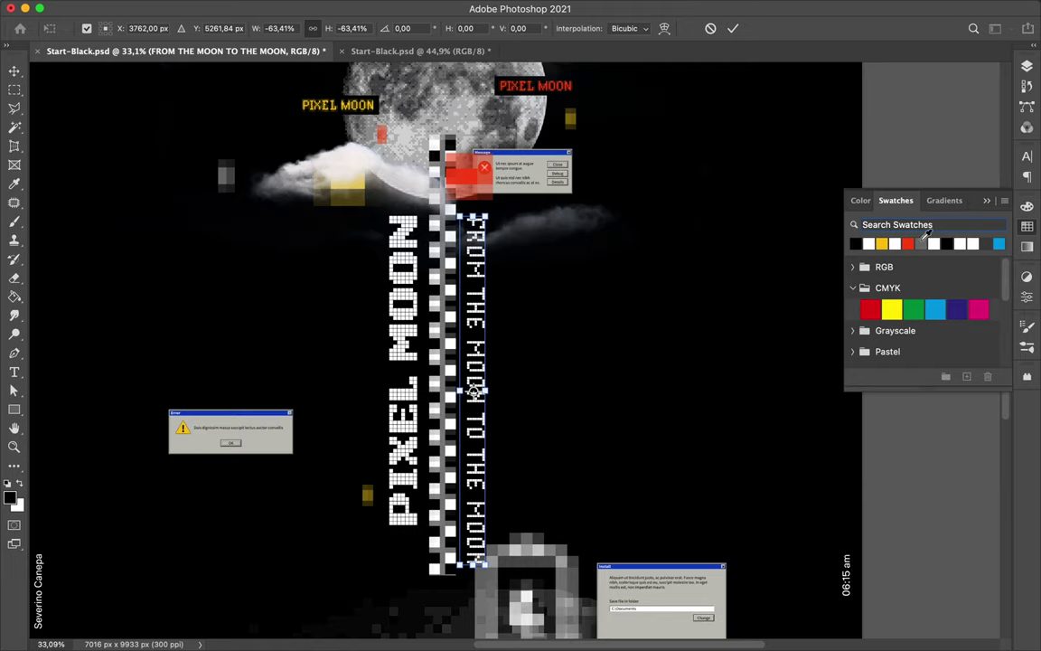
pyautogui.press('Return')
pyautogui.press('super+0')
# Draw a red rectangle in the lower left of the poster.
pyautogui.press('u')
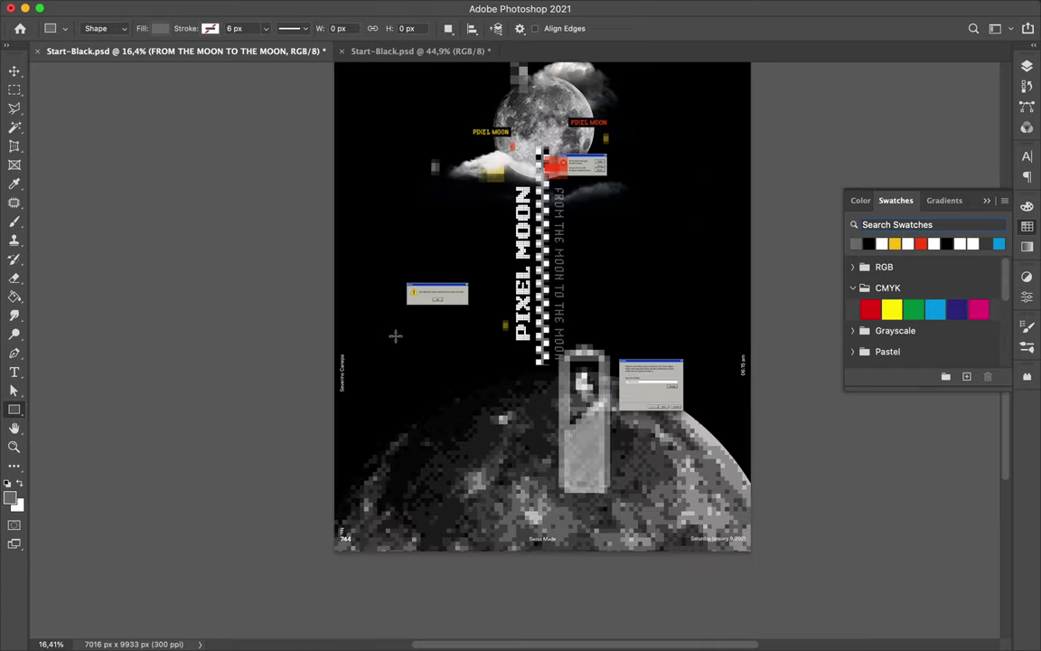
pyautogui.moveTo(395, 337); pyautogui.dragTo(534, 448)
pyautogui.press('v')
pyautogui.moveTo(498, 368); pyautogui.dragTo(473, 368)
pyautogui.click(1027, 226)
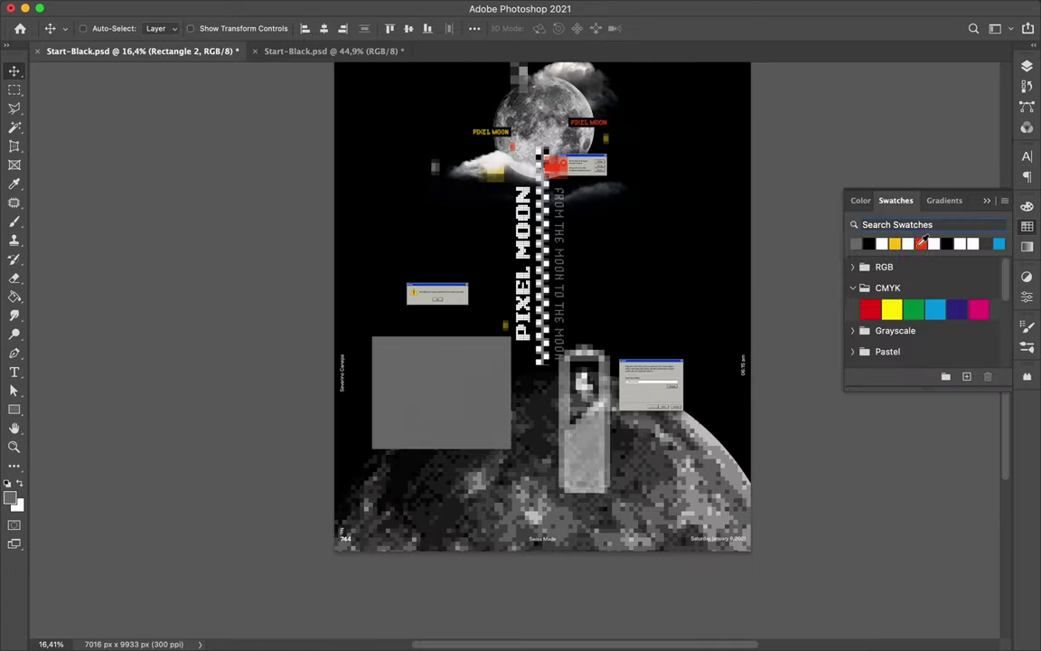
# Give the rectangle a red-to-transparent gradient fill, fading out toward the top.
pyautogui.press('a')
pyautogui.click(215, 28)
pyautogui.click(181, 56)
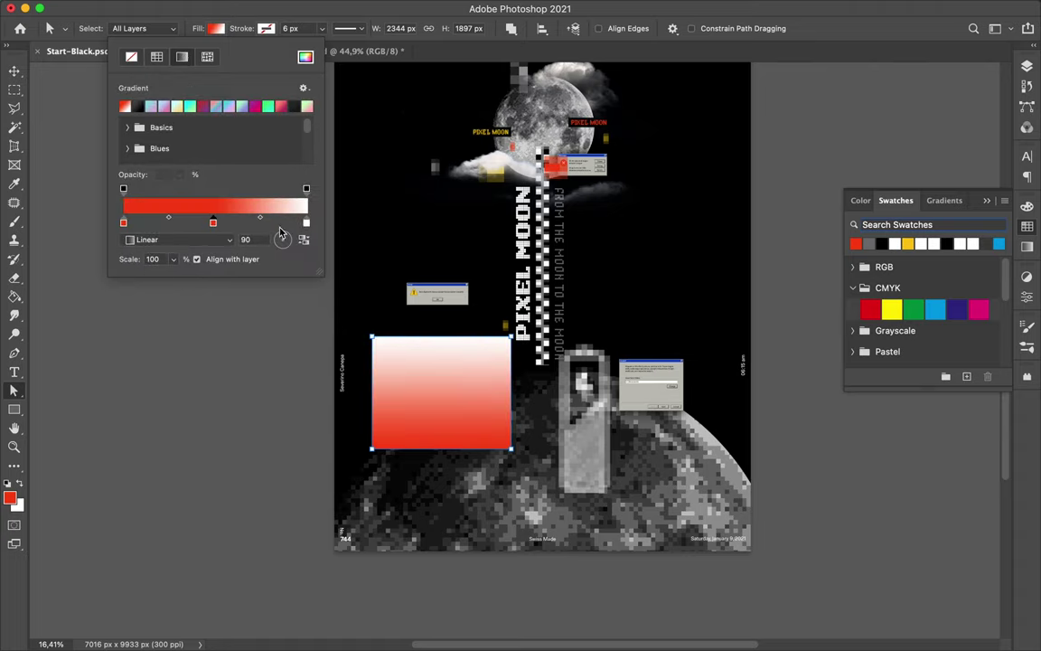
pyautogui.moveTo(306, 223); pyautogui.dragTo(298, 271)
pyautogui.click(213, 223)
pyautogui.click(305, 189)
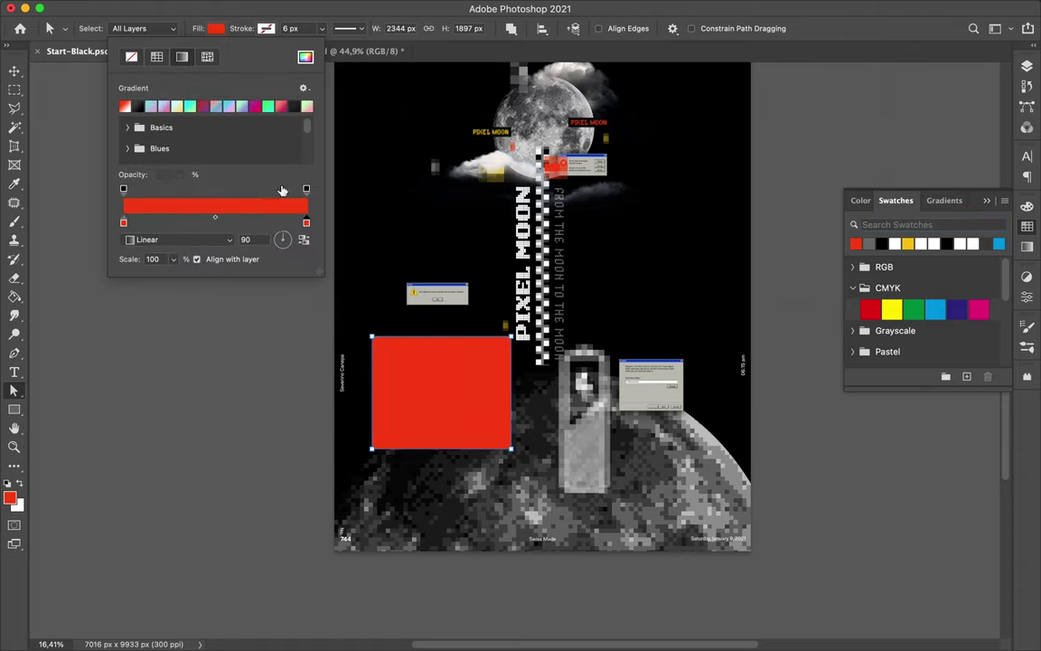
pyautogui.moveTo(176, 175); pyautogui.dragTo(126, 175)
# Duplicate the gradient rectangle to the right and make the copy yellow.
pyautogui.press('Return')
pyautogui.moveTo(448, 372); pyautogui.dragTo(655, 372)
pyautogui.click(215, 28)
pyautogui.doubleClick(123, 223)
pyautogui.click(891, 309)
pyautogui.click(743, 77)
pyautogui.press('v')
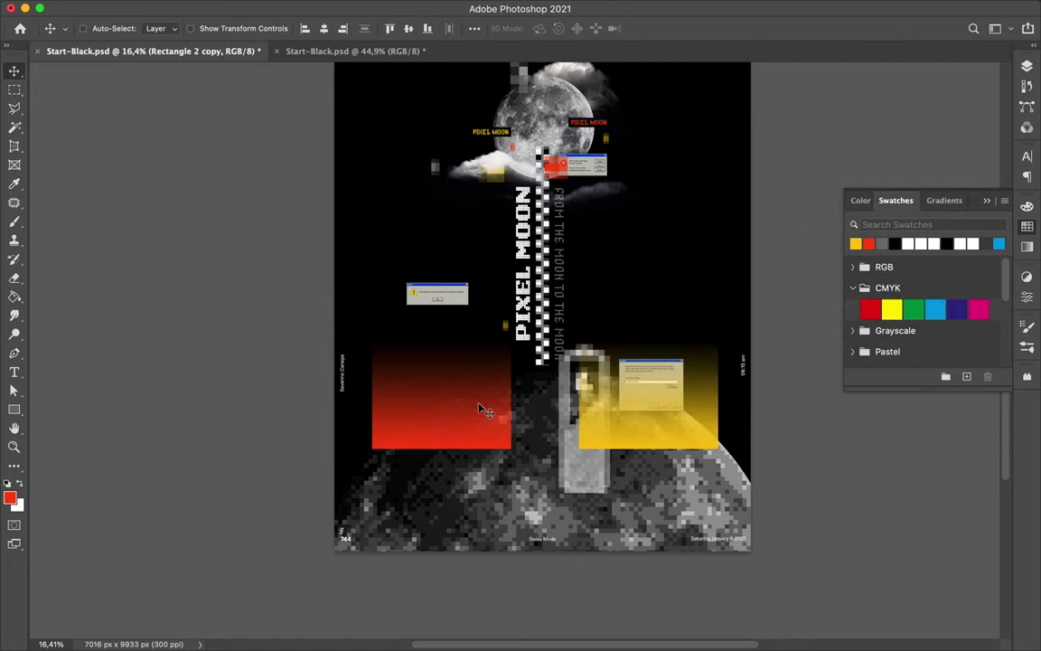
# Copy the gradient rectangles upward, hide the extra copies, and apply Mosaic to the red rectangle.
pyautogui.click(338, 8)
pyautogui.click(456, 434)
pyautogui.moveTo(456, 434); pyautogui.dragTo(456, 262)
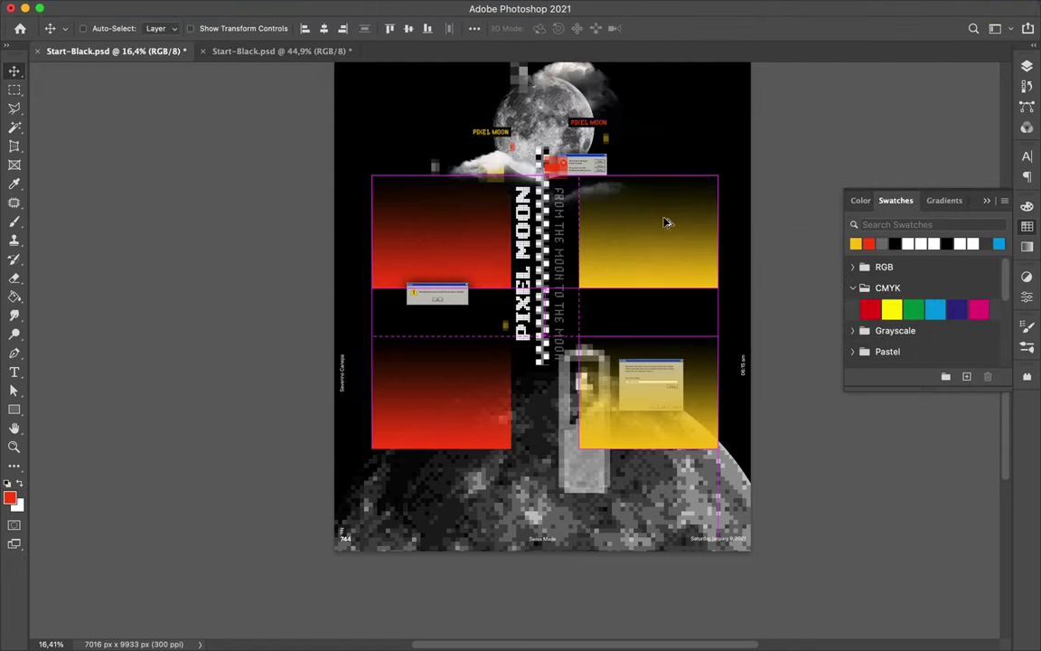
pyautogui.click(338, 7)
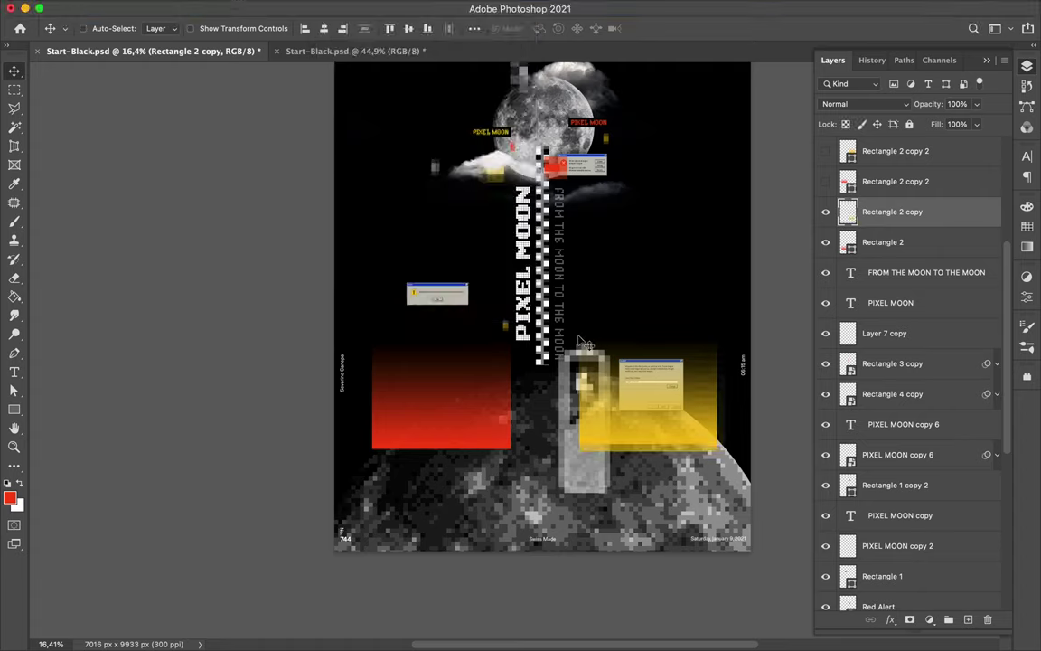
pyautogui.click(883, 241)
pyautogui.click(337, 8)
pyautogui.click(348, 27)
# Move both gradient rectangles below Levels 2 behind the moon, and set the yellow one lower.
pyautogui.keyDown('shift'); pyautogui.click(882, 211); pyautogui.keyUp('shift')
pyautogui.moveTo(882, 217); pyautogui.dragTo(894, 434)
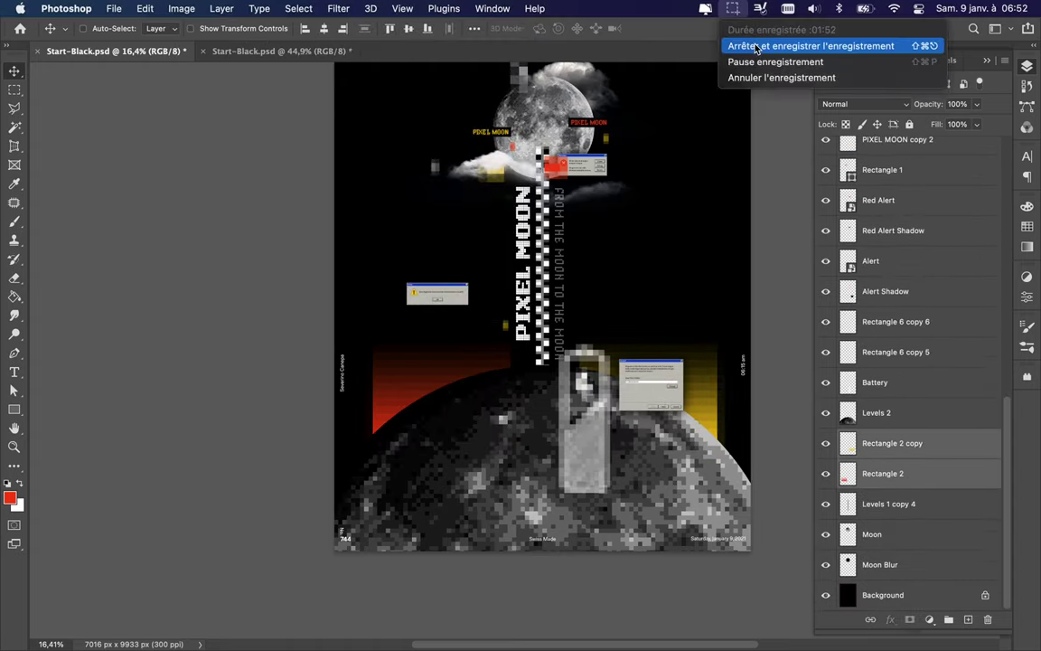
pyautogui.moveTo(412, 366)
pyautogui.mouseDown()
pyautogui.moveTo(744, 438)
pyautogui.moveTo(743, 520)
pyautogui.mouseUp()
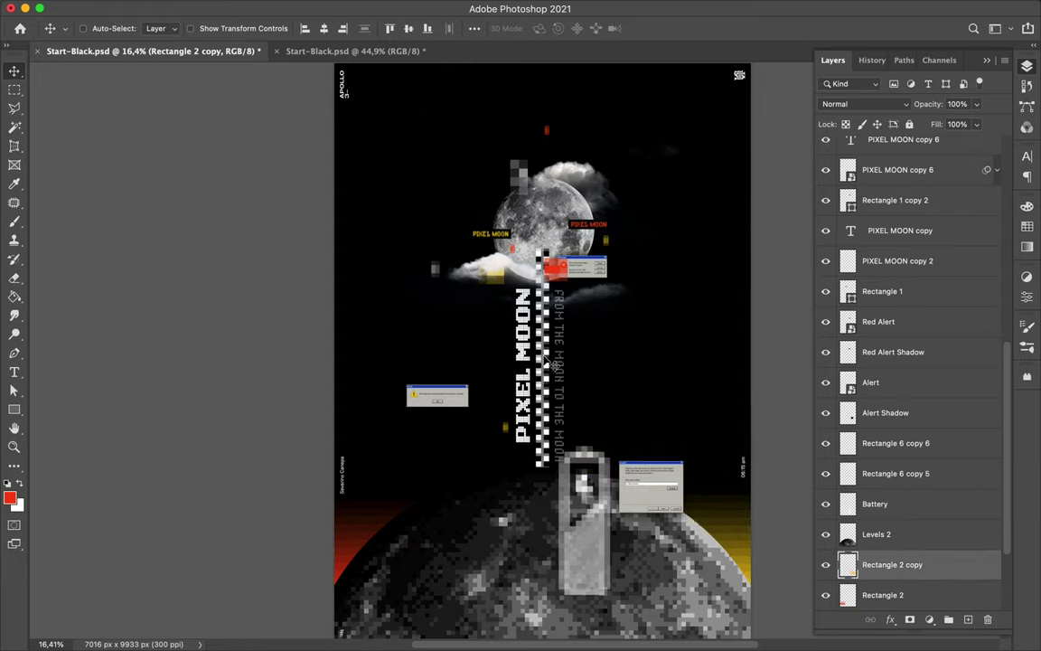
# Paste the crosshair artwork from Illustrator, duplicate it, and place it over the PIXEL MOON column.
pyautogui.click(432, 628)
pyautogui.press('super+c')
pyautogui.press('super+Tab')
pyautogui.press('super+v')
pyautogui.keyDown('alt'); pyautogui.moveTo(540, 353); pyautogui.dragTo(407, 357); pyautogui.keyUp('alt')
pyautogui.click(338, 8)
pyautogui.moveTo(351, 246)
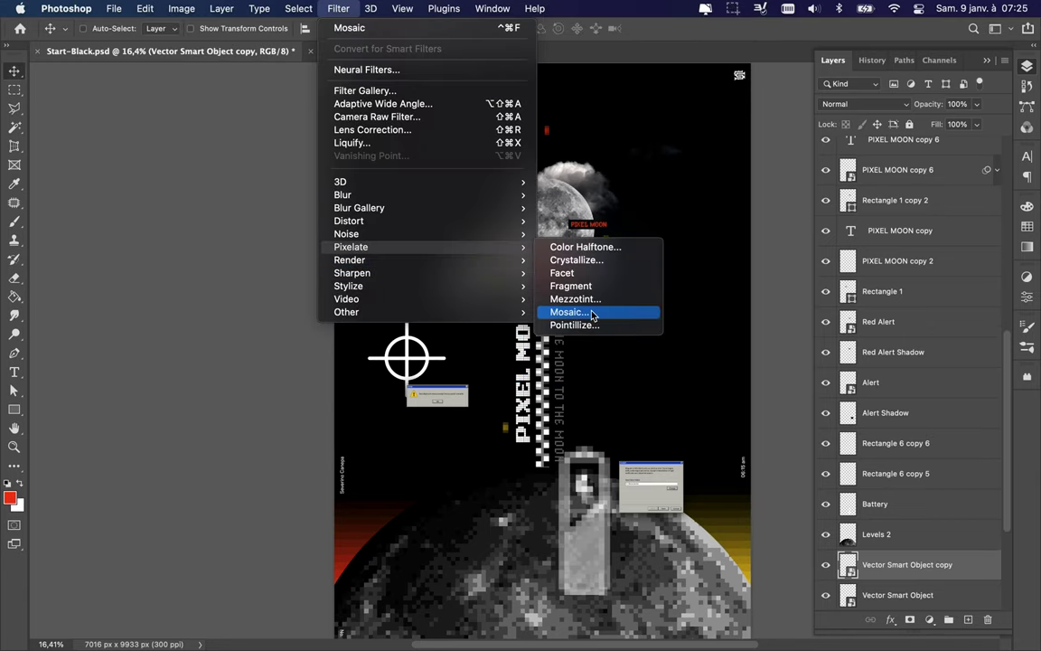
# Apply Mosaic to the crosshair copy and move its layer above Levels 2.
pyautogui.click(567, 312)
pyautogui.press('Return')
pyautogui.moveTo(906, 533); pyautogui.dragTo(904, 441)
# Paste a smaller crosshair copy at the right and pixelate it with Mosaic, cell size 96.
pyautogui.press('super+v')
pyautogui.moveTo(646, 380)
pyautogui.mouseDown()
pyautogui.moveTo(638, 368)
pyautogui.moveTo(660, 425)
pyautogui.mouseUp()
pyautogui.press('Return')
pyautogui.click(221, 9)
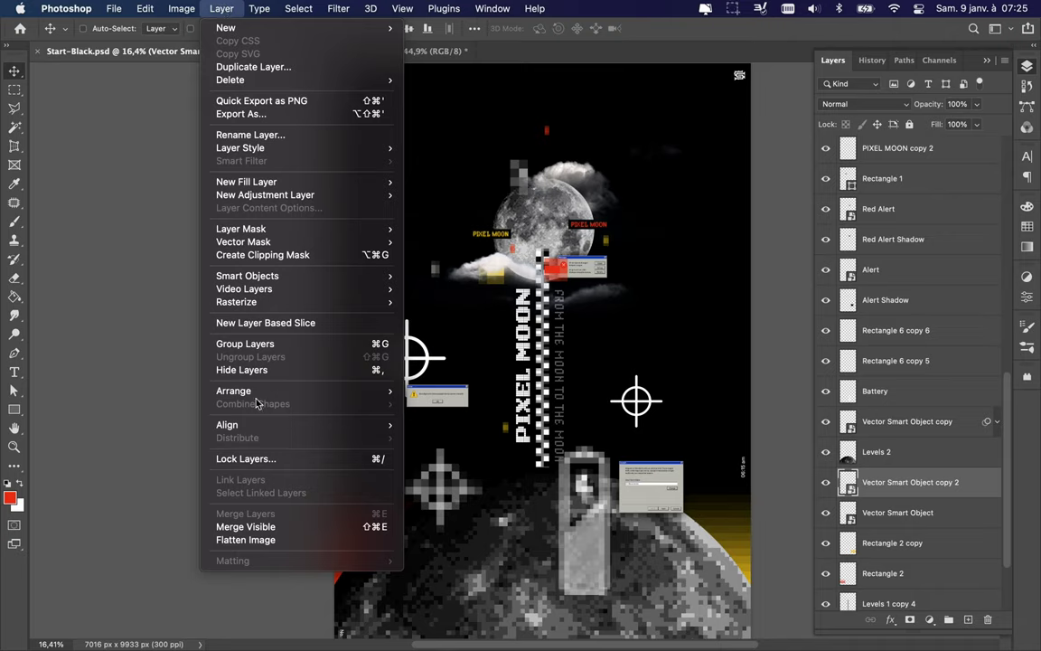
pyautogui.click(561, 320)
pyautogui.moveTo(93, 233); pyautogui.dragTo(74, 237)
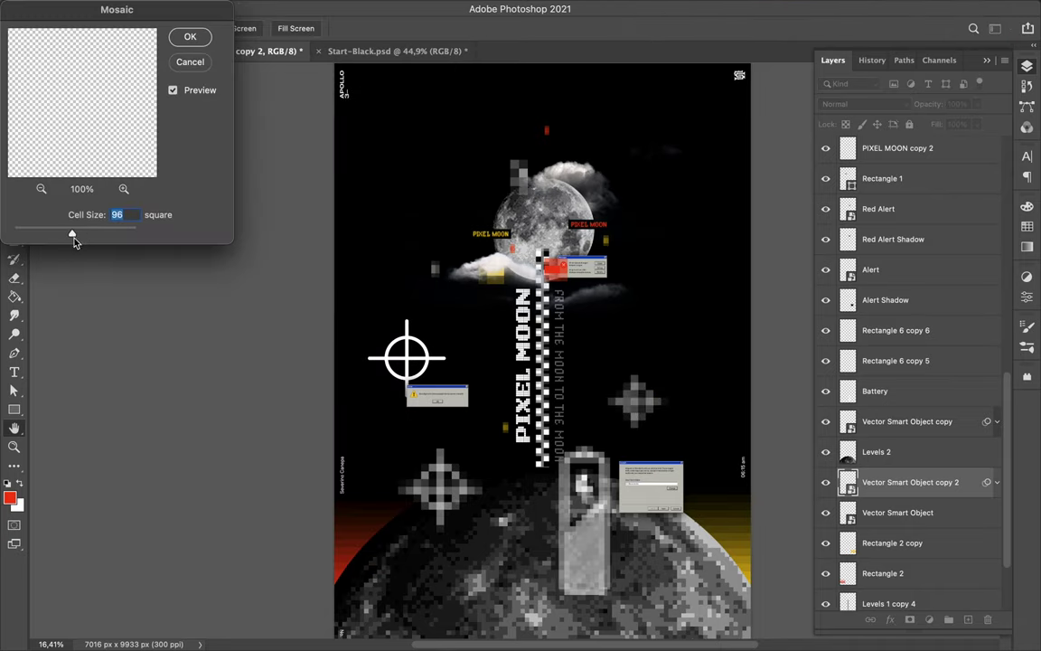
pyautogui.press('Return')
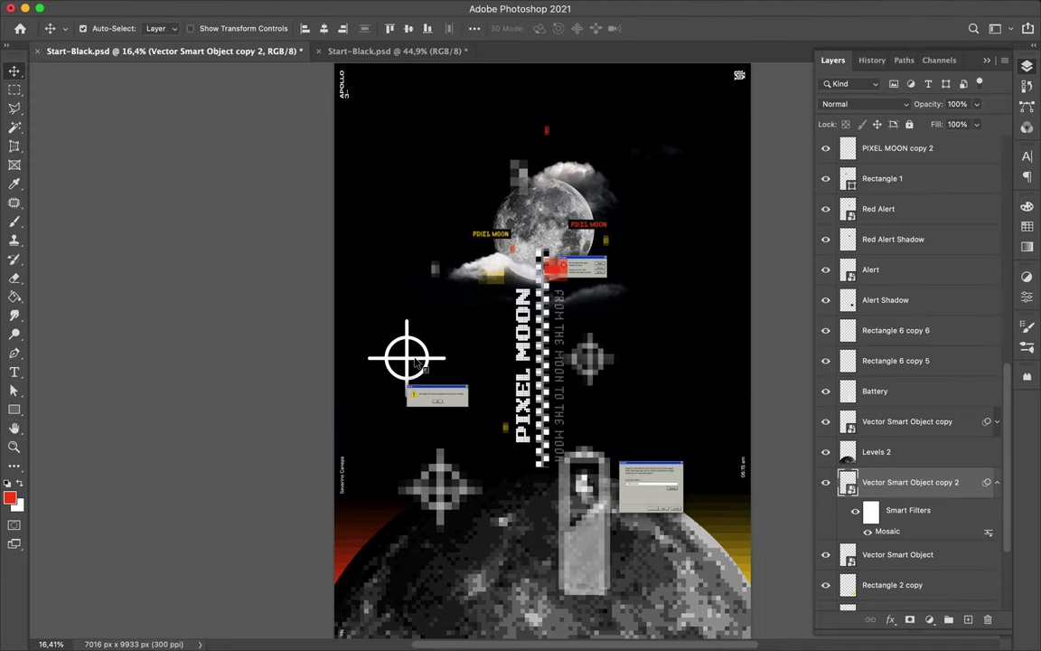
# Move the white crosshair up beside the moon, scale it down, and apply Mosaic to it.
pyautogui.moveTo(409, 359); pyautogui.dragTo(455, 226)
pyautogui.hotkey('ctrl', 't')
pyautogui.press('Return')
pyautogui.click(339, 8)
pyautogui.click(524, 289)
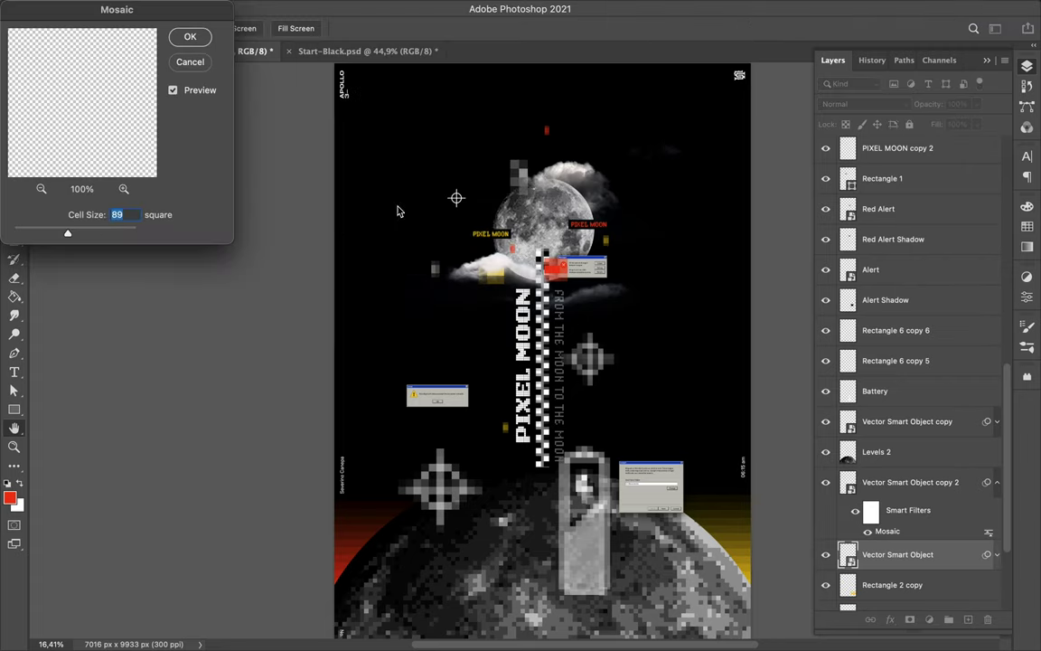
pyautogui.press('Return')
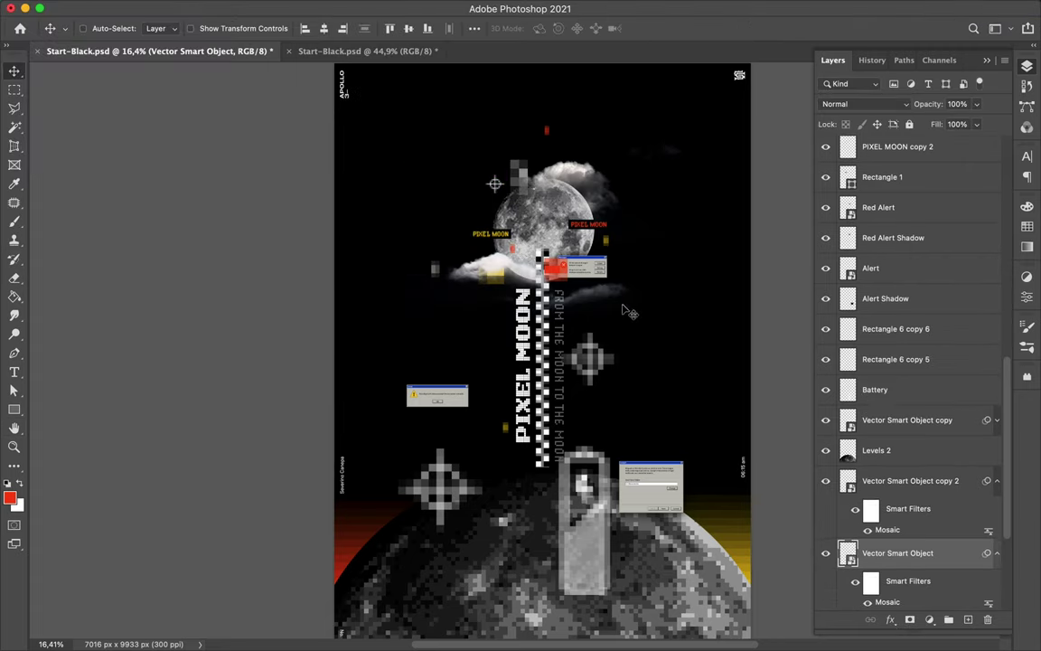
# Create a new empty layer with the Brush tool active and bring up its size settings.
pyautogui.press('b')
pyautogui.hotkey('ctrl', 'shift', 'alt', 'n')
pyautogui.rightClick(510, 217)
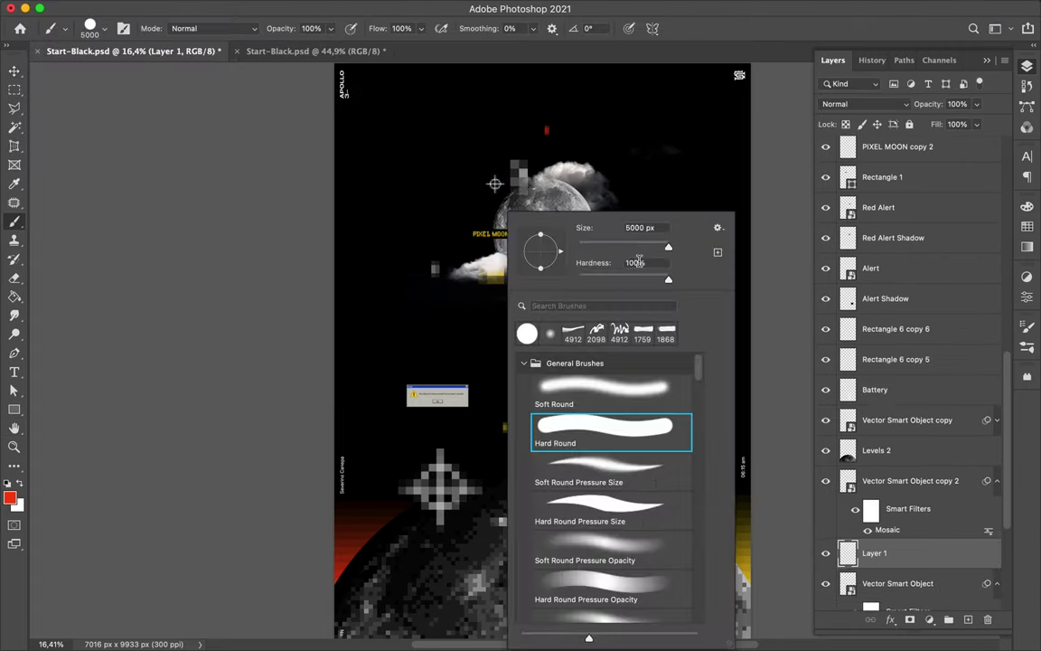
# Paint a red stroke left of PIXEL MOON and warp it into a curve.
pyautogui.press('Escape')
pyautogui.moveTo(502, 296); pyautogui.dragTo(502, 472)
pyautogui.hotkey('ctrl', 't')
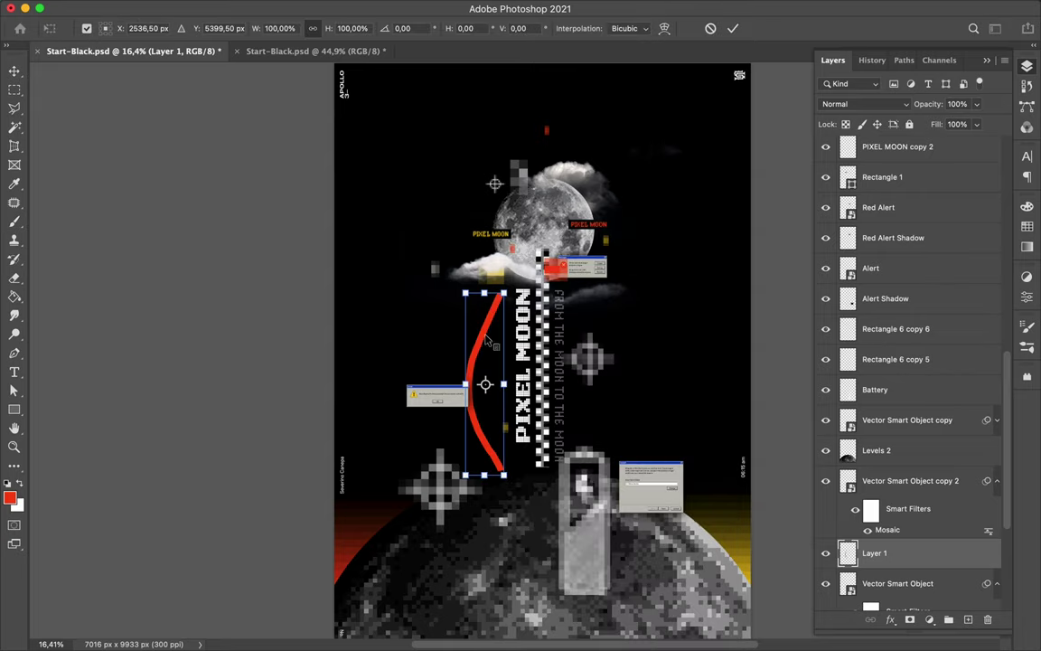
pyautogui.rightClick(488, 339)
pyautogui.click(525, 452)
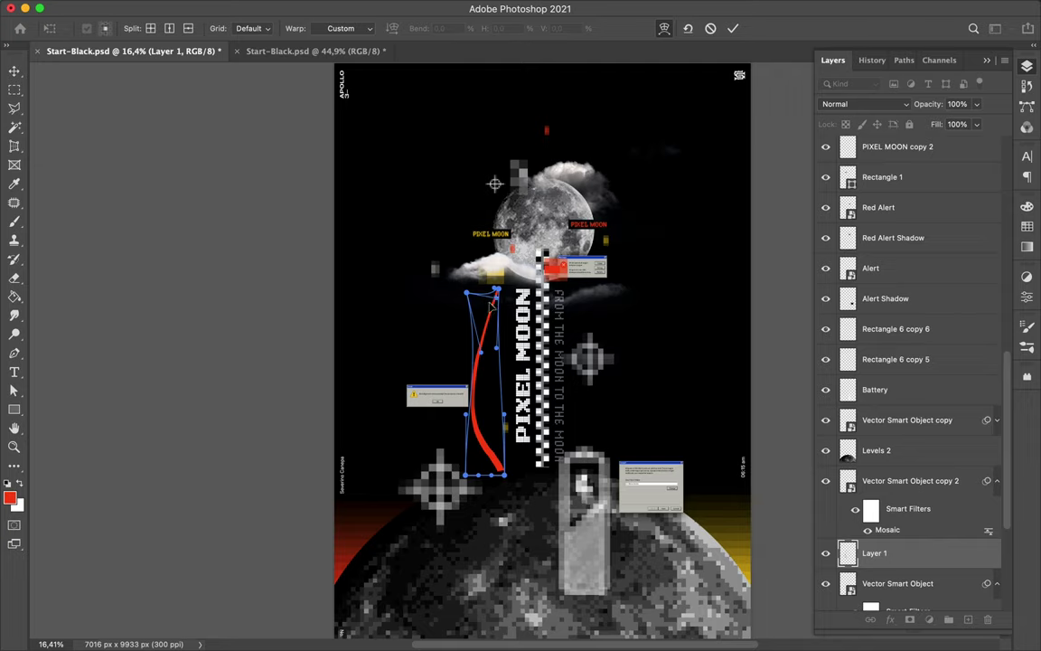
pyautogui.press('Return')
# Apply the Mosaic filter to the red curved stroke.
pyautogui.press('v')
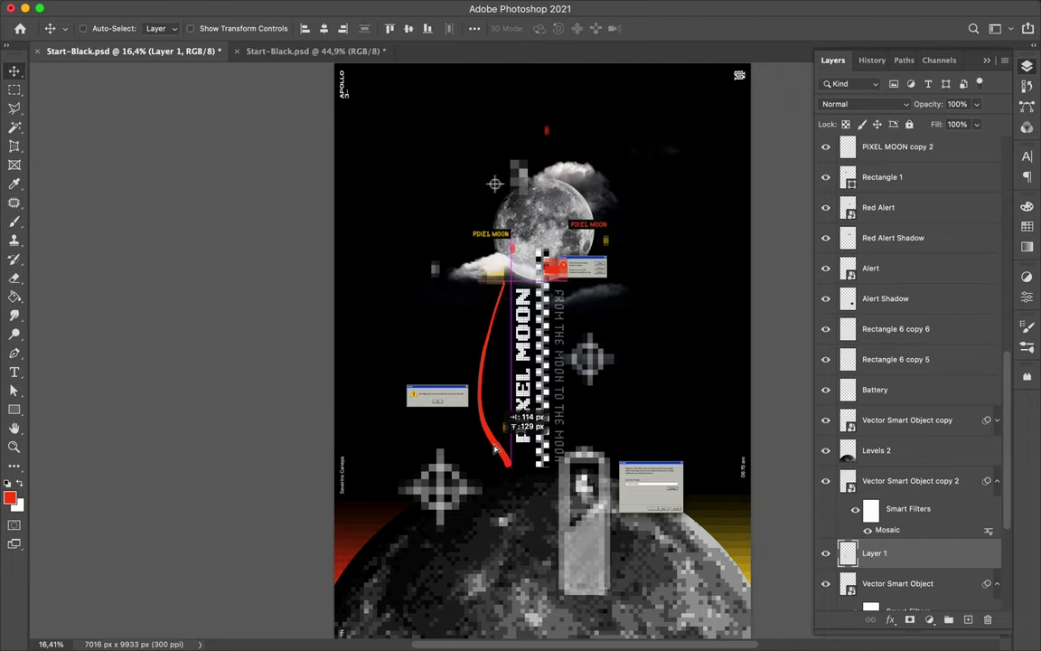
pyautogui.click(338, 9)
pyautogui.click(349, 27)
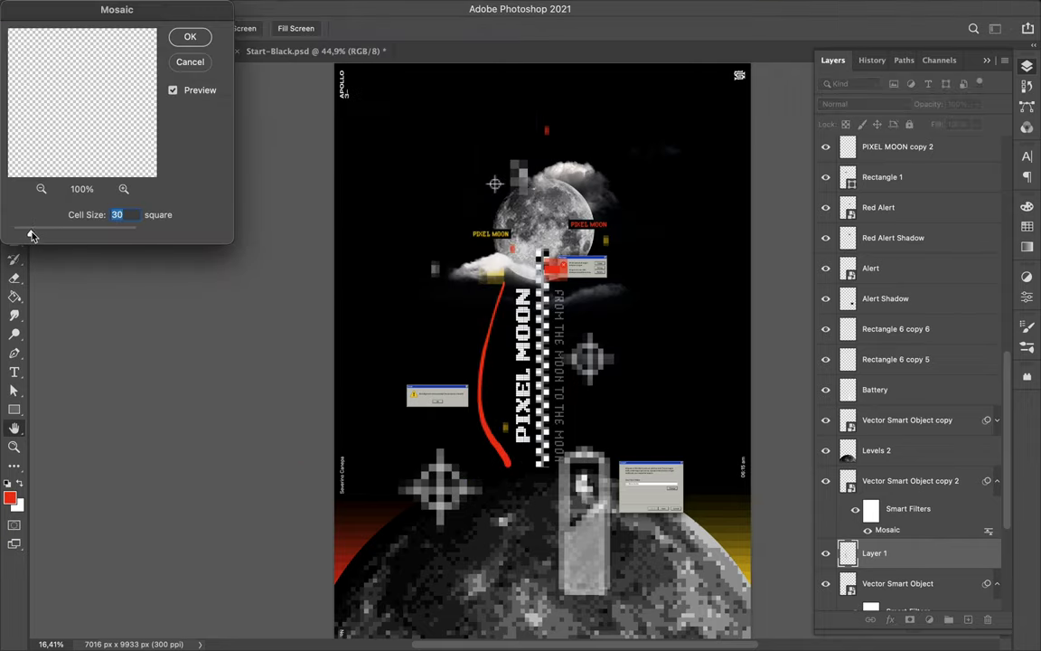
pyautogui.click(190, 36)
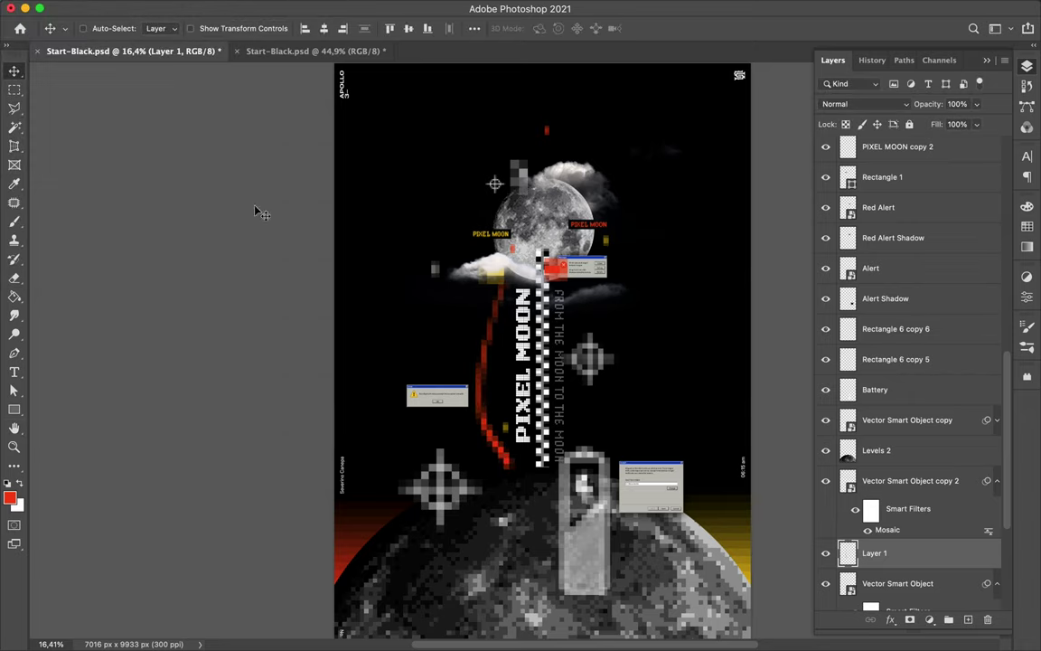
# Set the brush paint colour to yellow-orange.
pyautogui.press('b')
pyautogui.click(1027, 226)
pyautogui.click(893, 305)
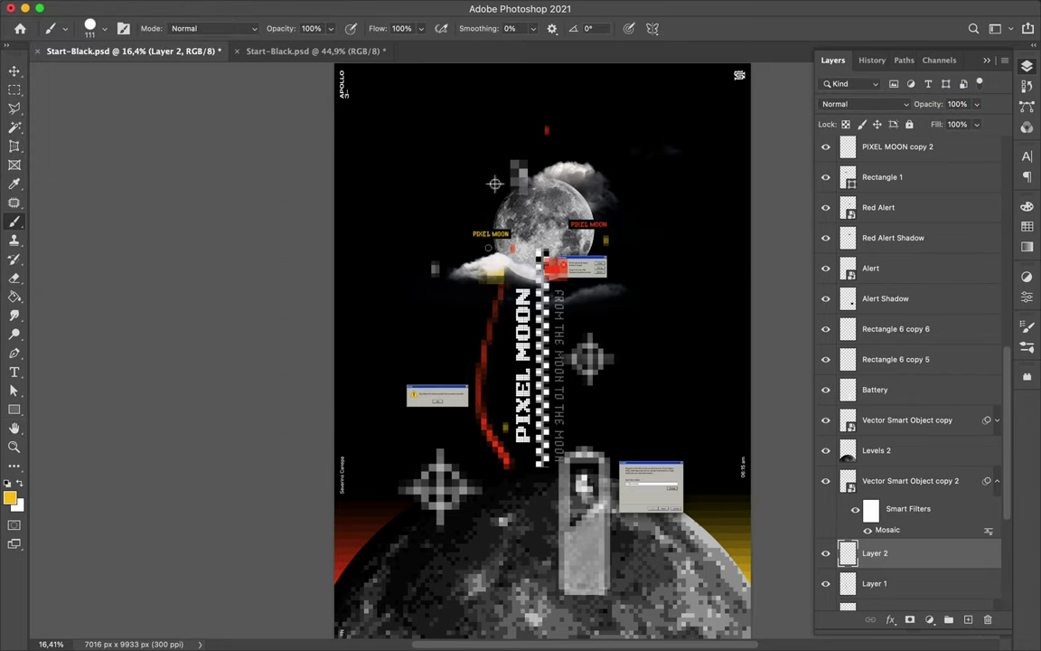
# Set the brush to 41 px and apply Mosaic to the yellow ring around the moon.
pyautogui.rightClick(494, 181)
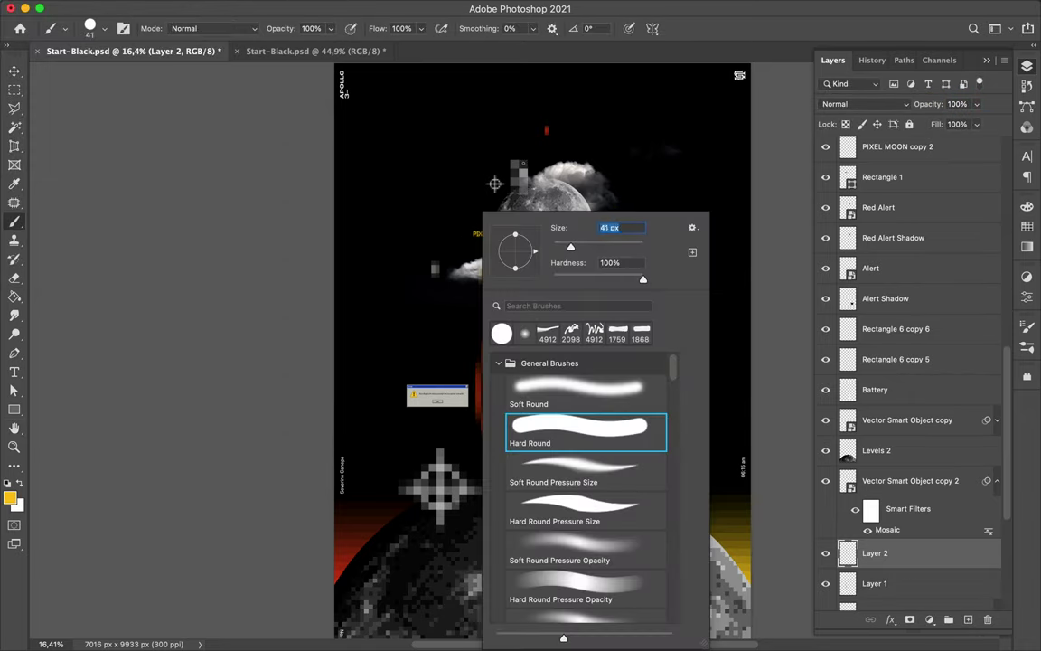
pyautogui.press('Return')
pyautogui.click(374, 8)
pyautogui.click(348, 25)
# Apply the Mosaic filter to the yellow bar.
pyautogui.press('v')
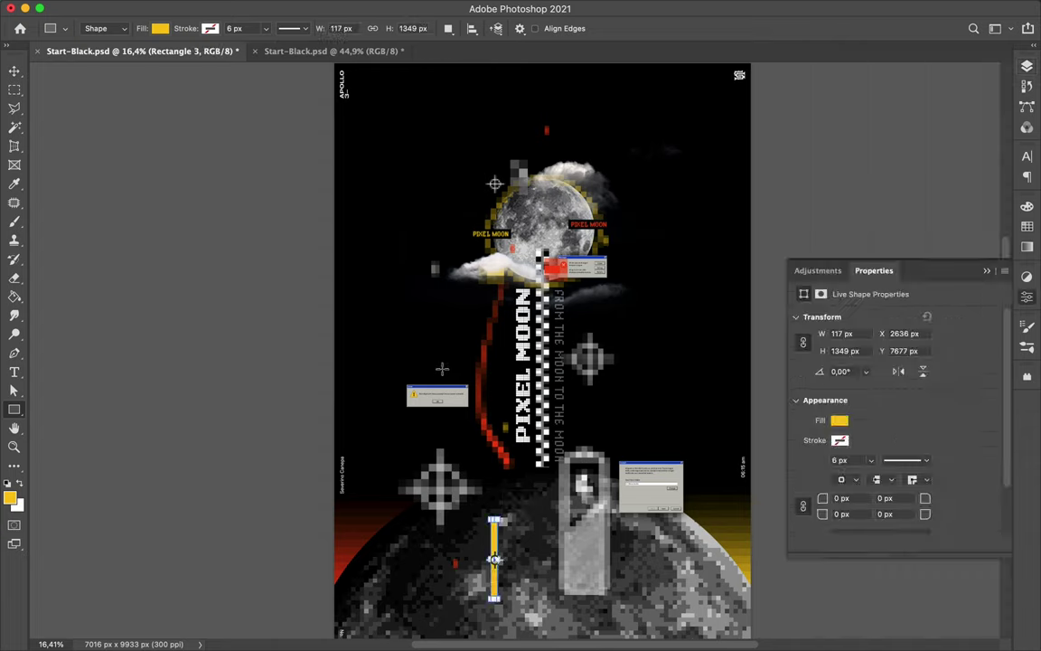
pyautogui.click(340, 9)
pyautogui.click(360, 28)
pyautogui.click(518, 248)
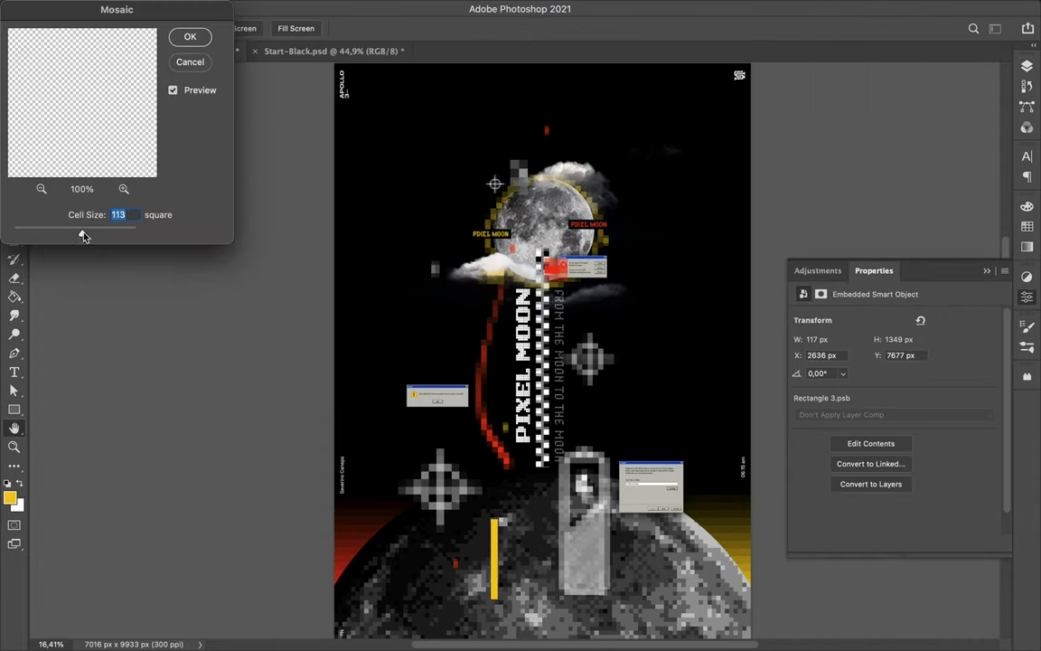
pyautogui.press('Return')
# Scale a yellow bar copy to about 46% and duplicate it lower down.
pyautogui.hotkey('ctrl', 't')
pyautogui.moveTo(643, 413); pyautogui.dragTo(637, 366)
pyautogui.press('Return')
pyautogui.hotkey('ctrl', 'alt', 't')
pyautogui.moveTo(637, 413); pyautogui.dragTo(635, 548)
pyautogui.press('Return')
# Draw a red rectangle bar over the lower moon.
pyautogui.press('u')
pyautogui.moveTo(507, 517); pyautogui.dragTo(522, 598)
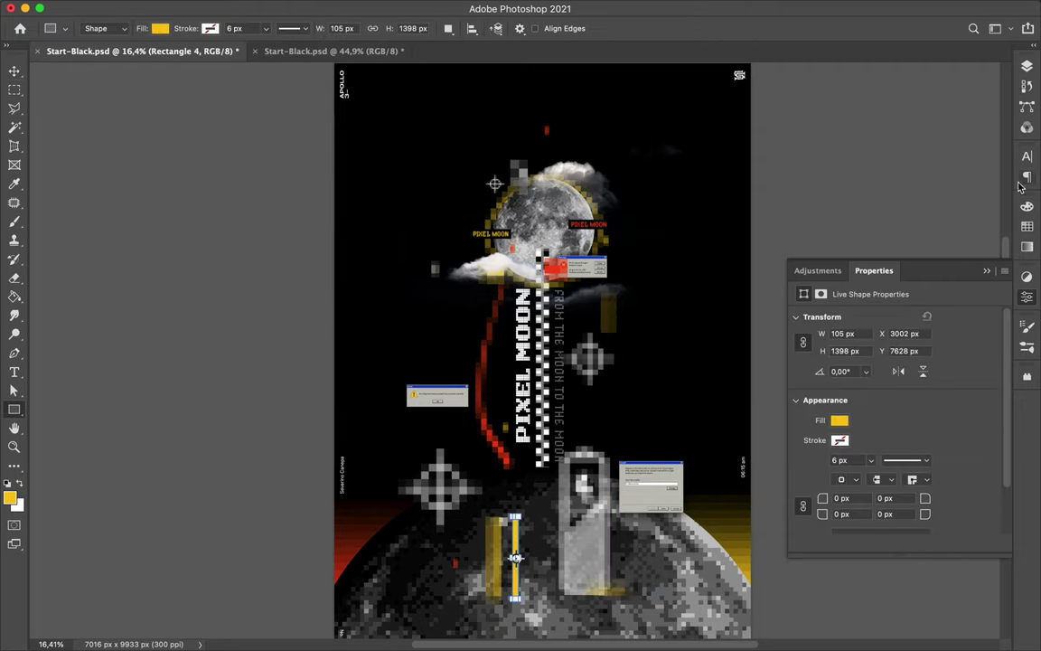
pyautogui.click(1027, 226)
pyautogui.click(856, 243)
pyautogui.press('v')
pyautogui.click(338, 8)
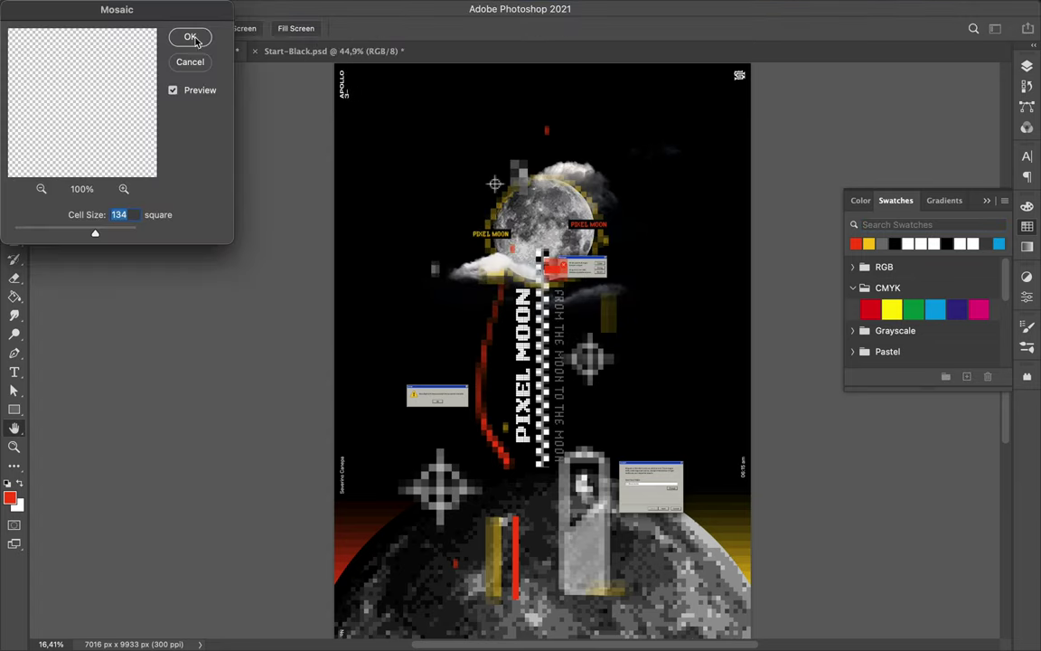
# Position the red bar on the lower moon and add a horizontal duplicate to its left.
pyautogui.moveTo(518, 575)
pyautogui.mouseDown()
pyautogui.moveTo(608, 503)
pyautogui.moveTo(470, 549)
pyautogui.mouseUp()
pyautogui.hotkey('ctrl', 't')
pyautogui.moveTo(479, 592); pyautogui.dragTo(525, 525)
pyautogui.press('Return')
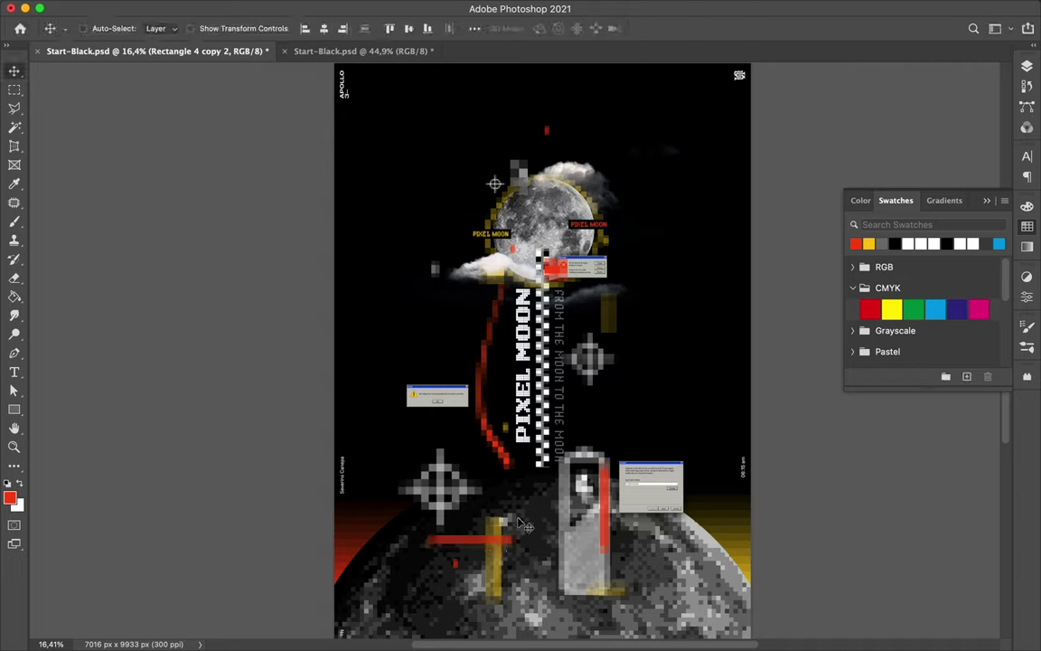
# Paint a zigzag stroke over the lower moon on a new layer, then show the poster full screen.
pyautogui.hotkey('ctrl', 't')
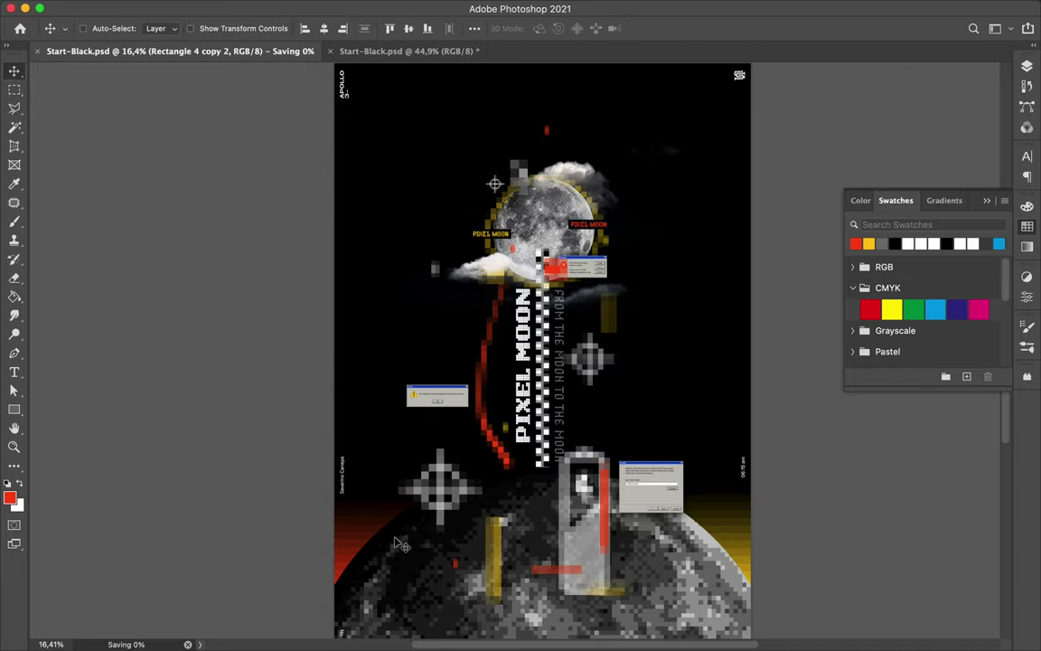
pyautogui.press('F7')
pyautogui.hotkey('ctrl', 'shift', 'alt', 'n')
pyautogui.press('b')
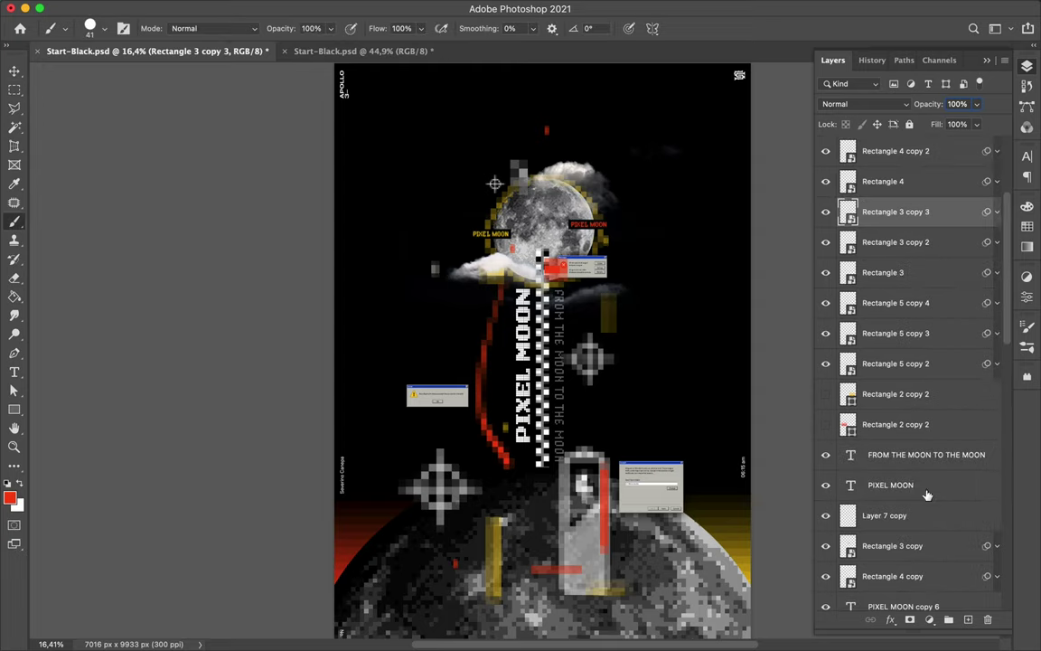
pyautogui.moveTo(421, 526); pyautogui.dragTo(347, 535)
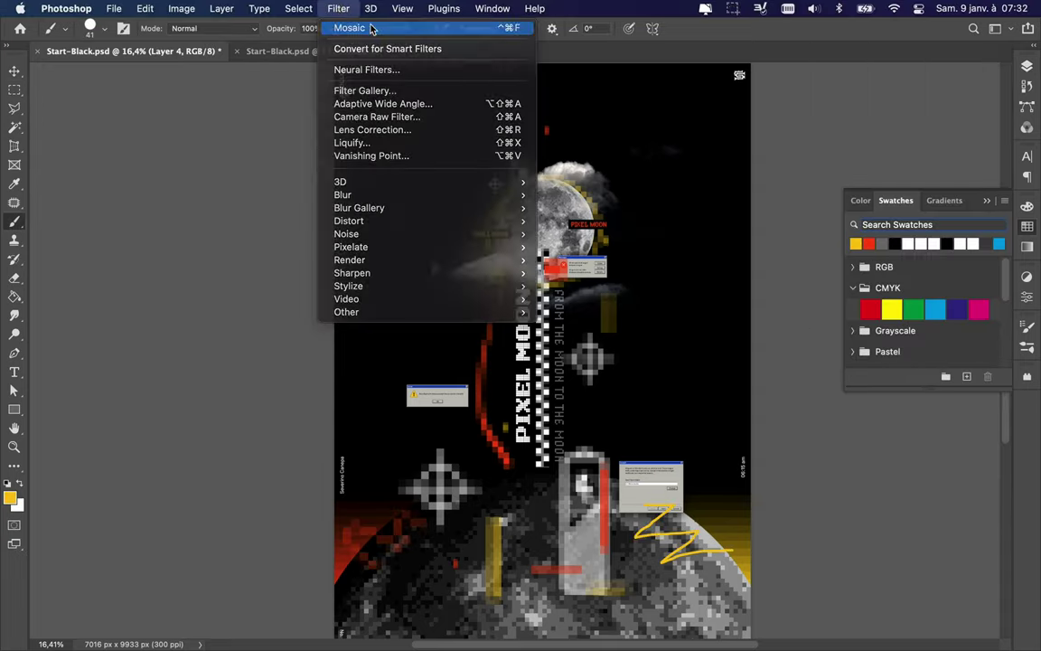
pyautogui.click(733, 8)
pyautogui.click(748, 47)
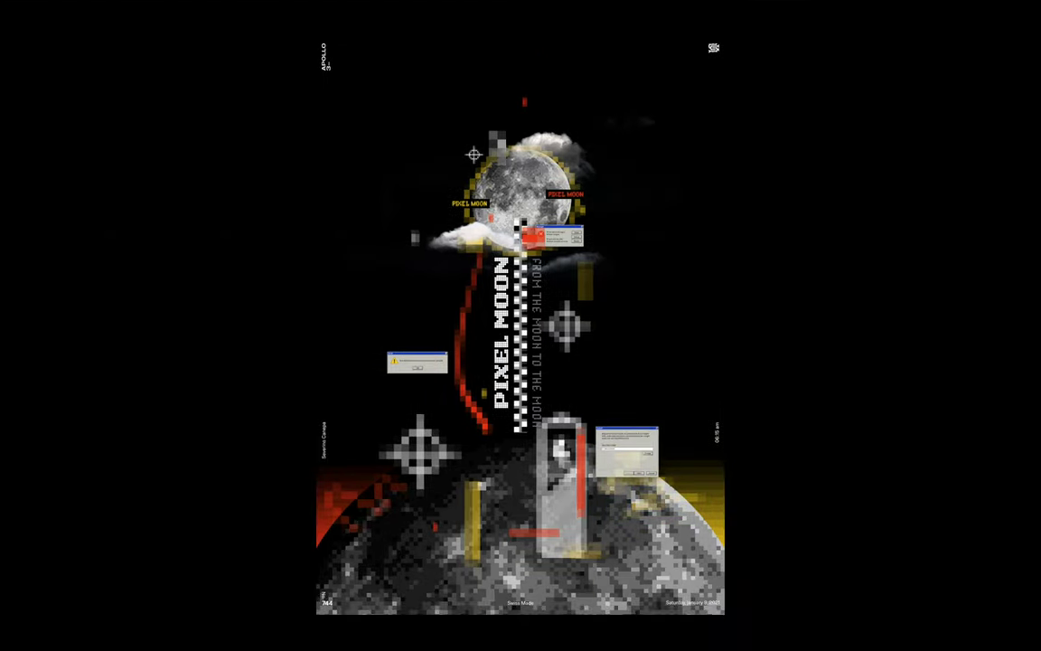